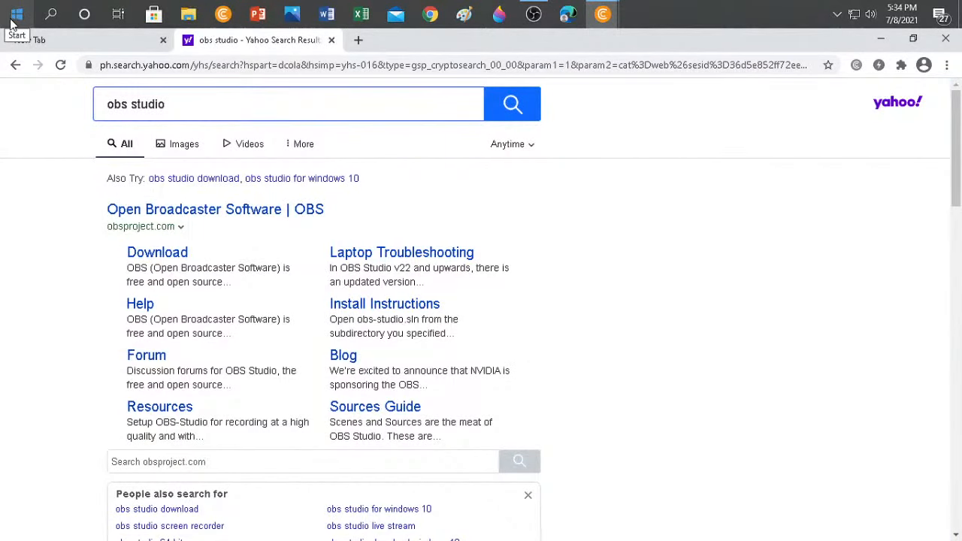
click(12, 18)
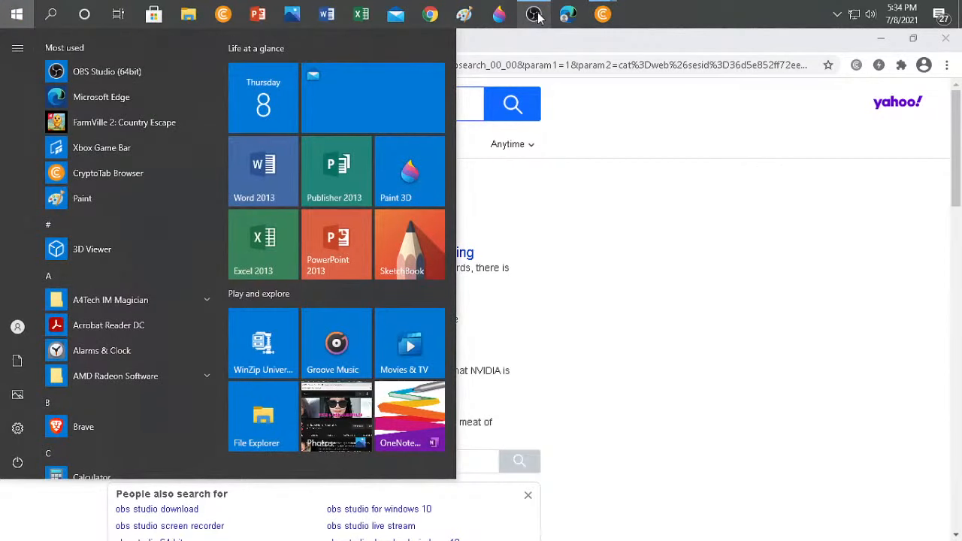
mouse_move(536, 18)
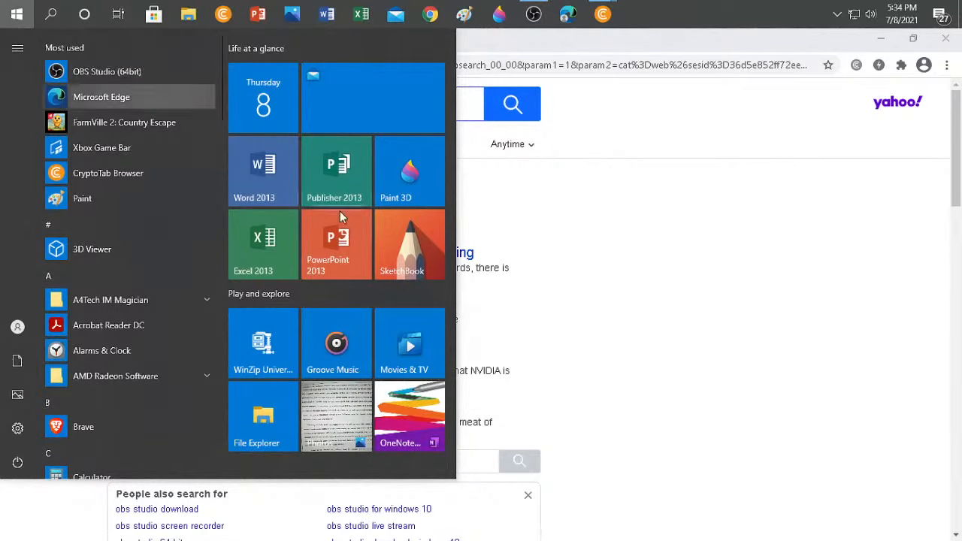
click(741, 133)
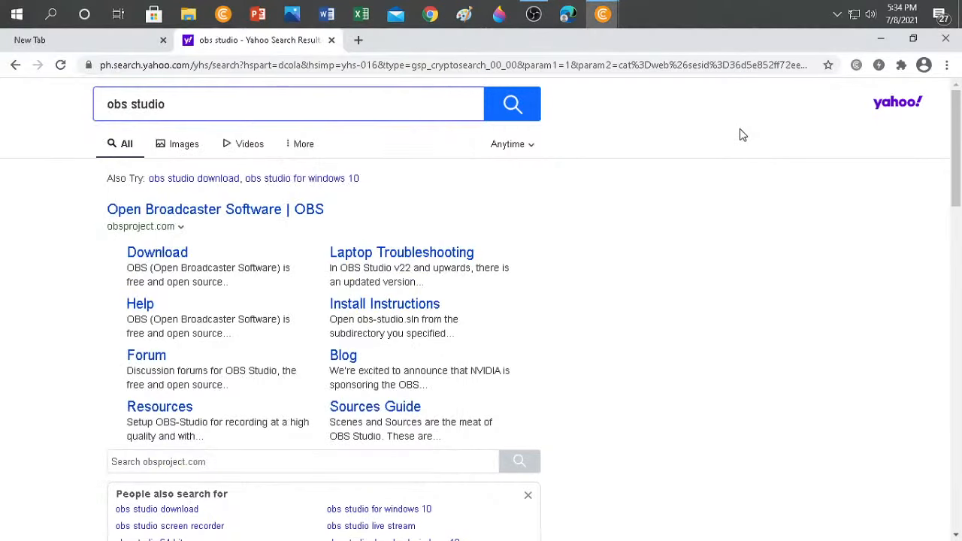
Close the "obs studio" search results tab, then switch to OBS Studio and enlarge its preview and program area
click(332, 40)
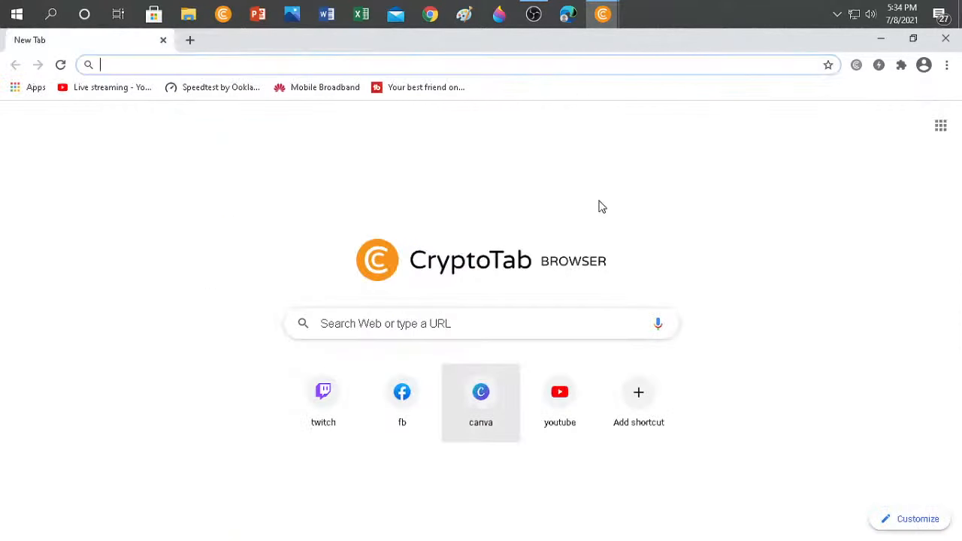
click(533, 15)
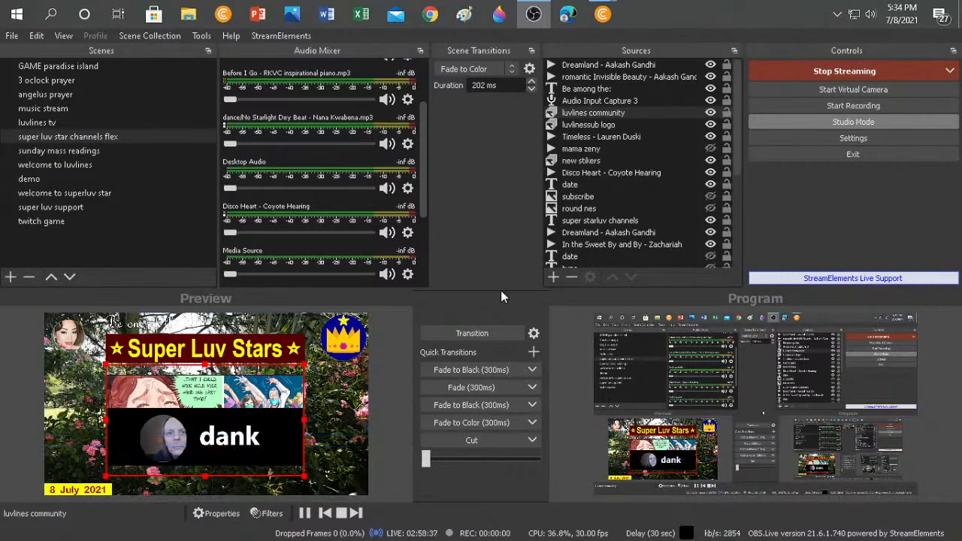
drag(498, 288, 499, 150)
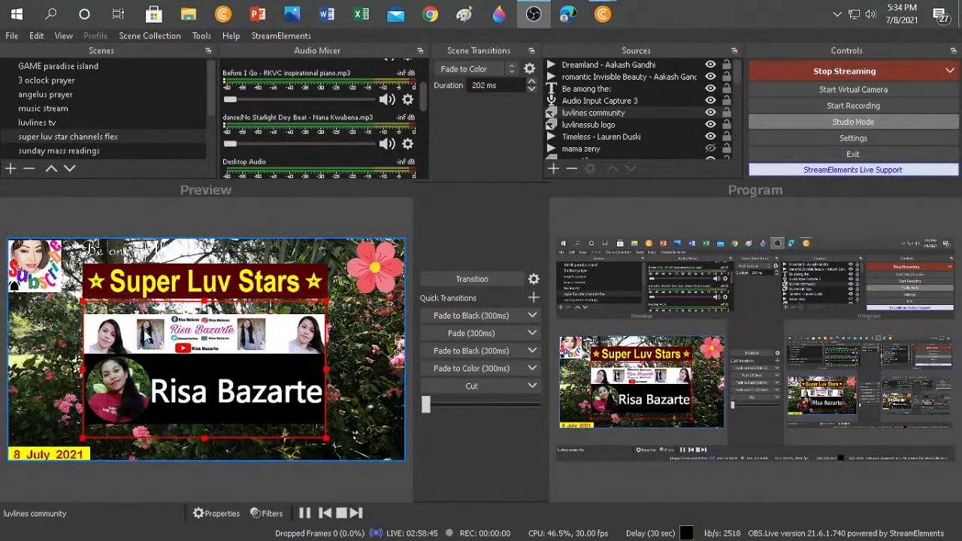
Select the "luvlines community" slideshow in the preview of the "super luv star channels flex" scene and open its properties
click(141, 137)
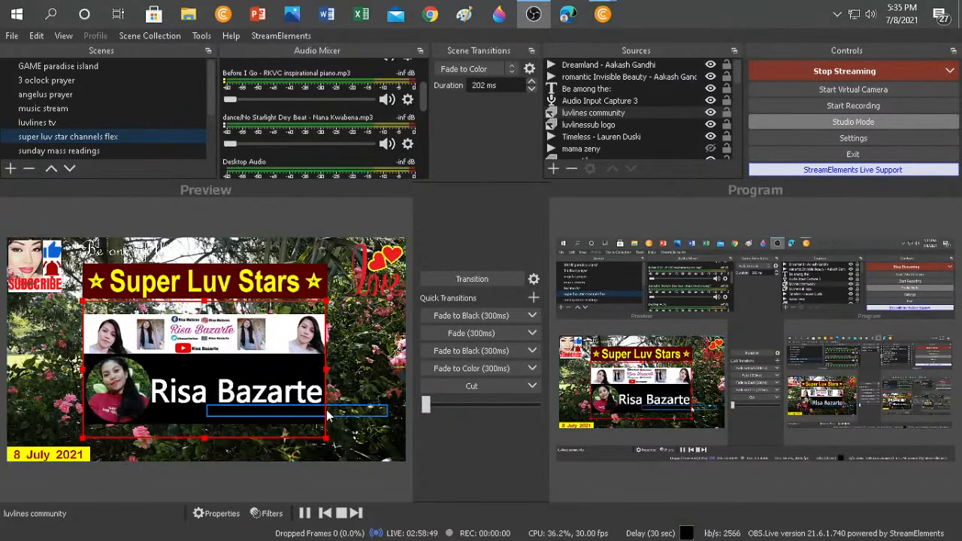
click(260, 370)
click(260, 370)
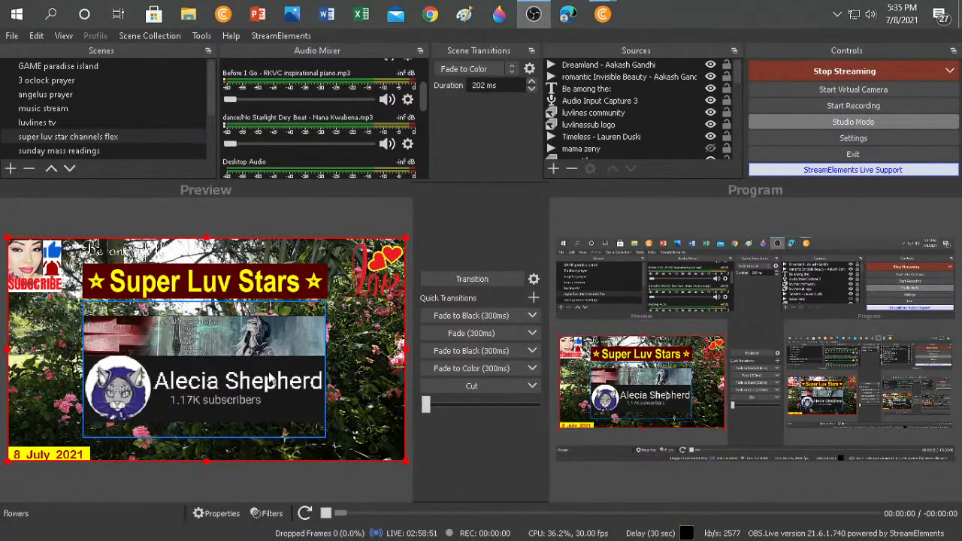
click(276, 380)
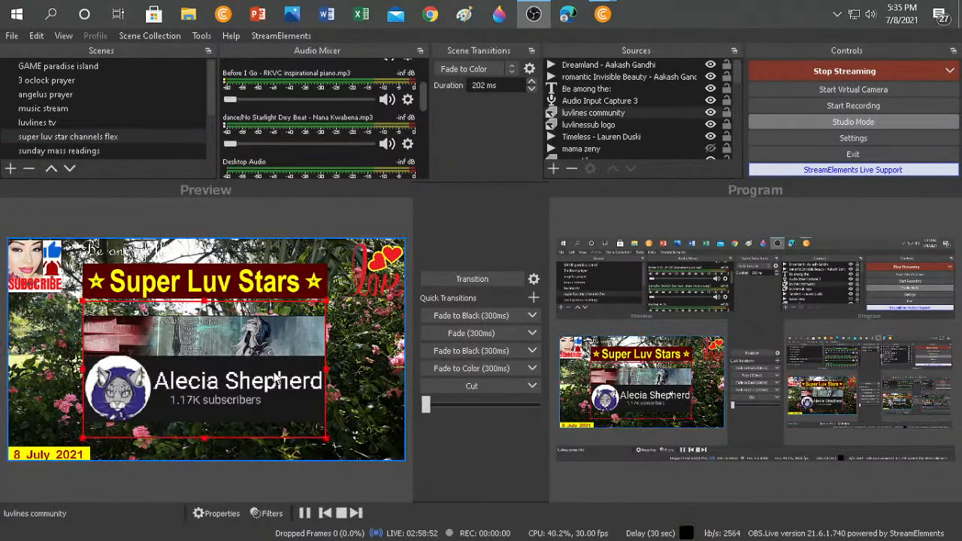
click(221, 514)
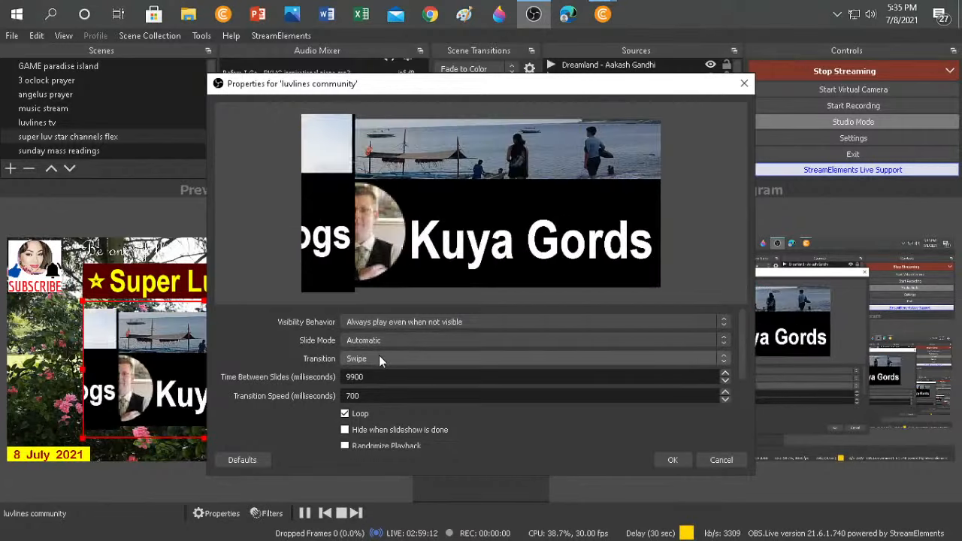
Choose Swipe as the slideshow's transition, review its image file list down to the end and accept the properties
click(723, 361)
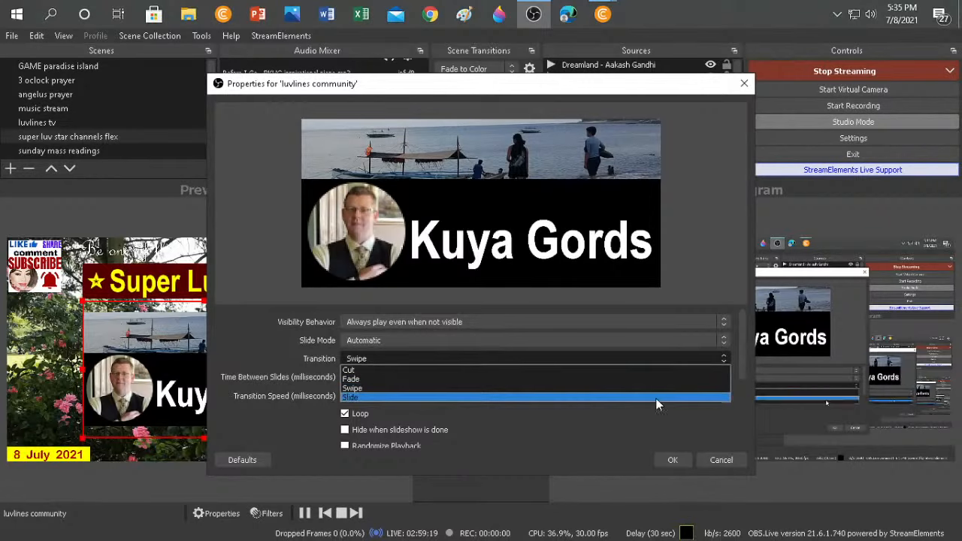
click(581, 386)
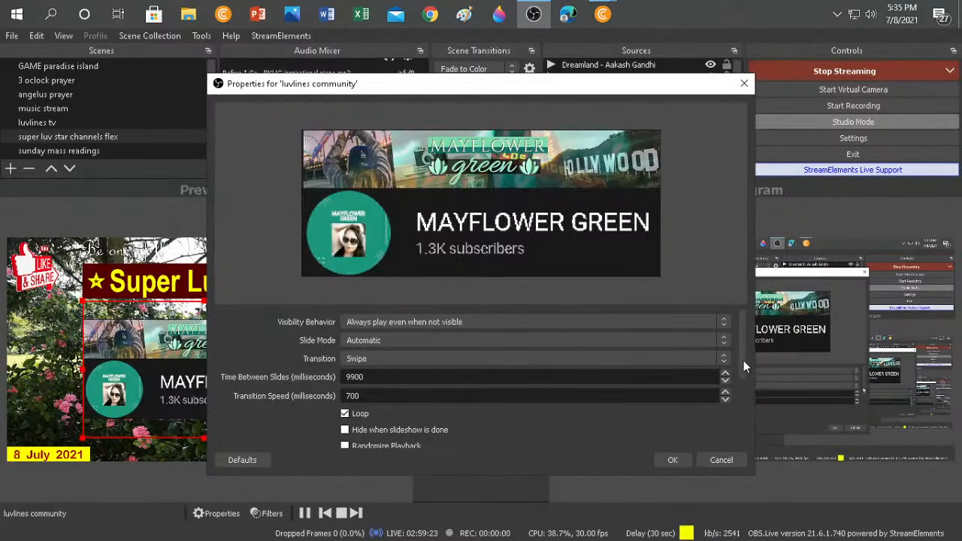
drag(743, 363, 743, 433)
drag(706, 360, 708, 439)
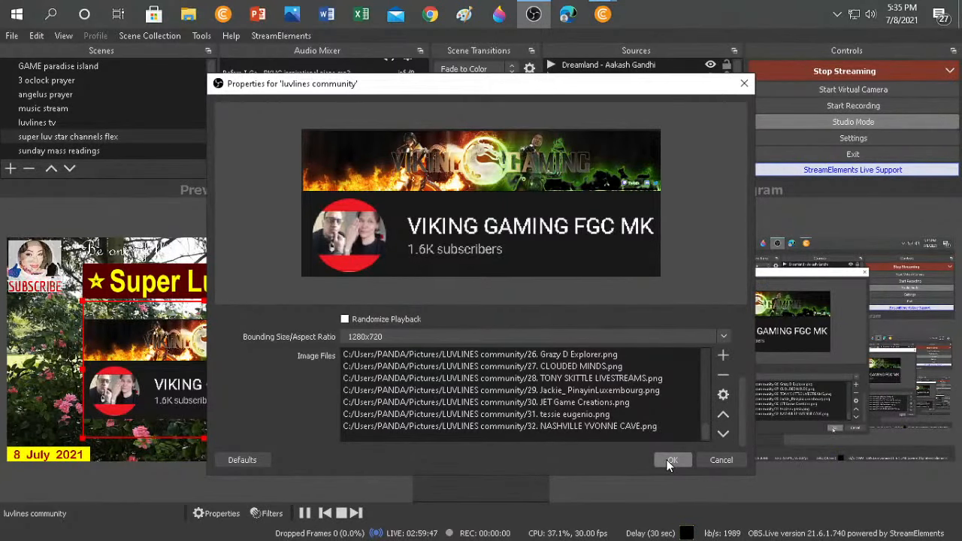
click(669, 460)
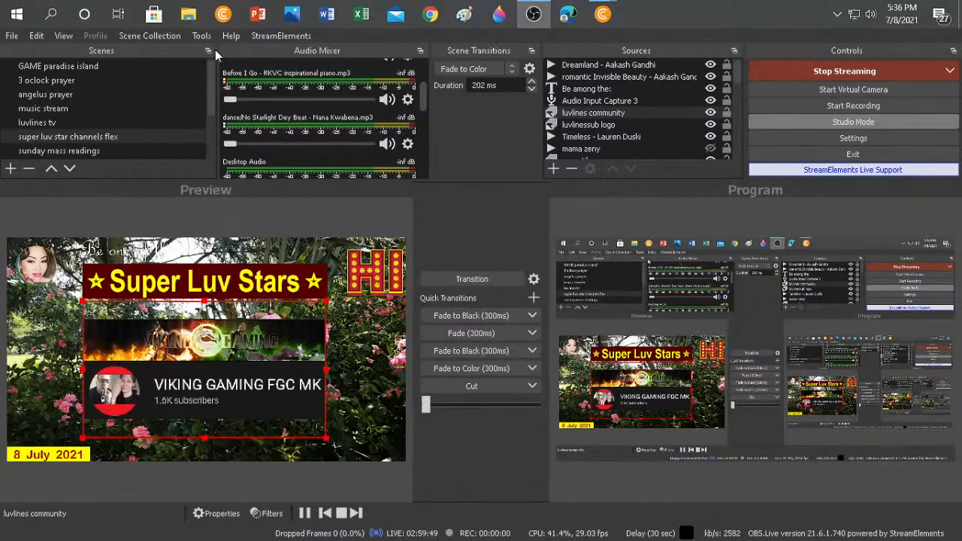
Switch to the CryptoTab Browser window, open the saved youtube shortcut and launch Paint before returning to the browser
mouse_move(603, 14)
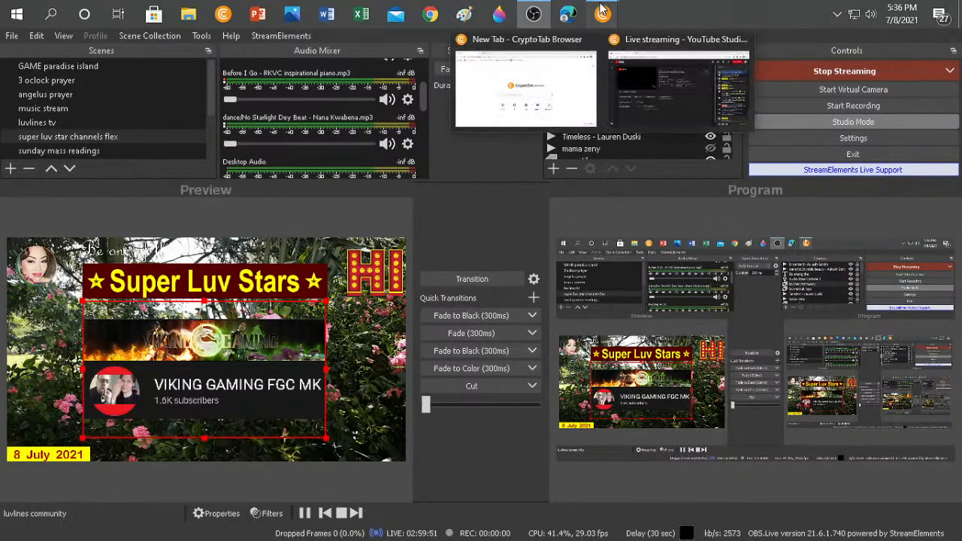
click(560, 96)
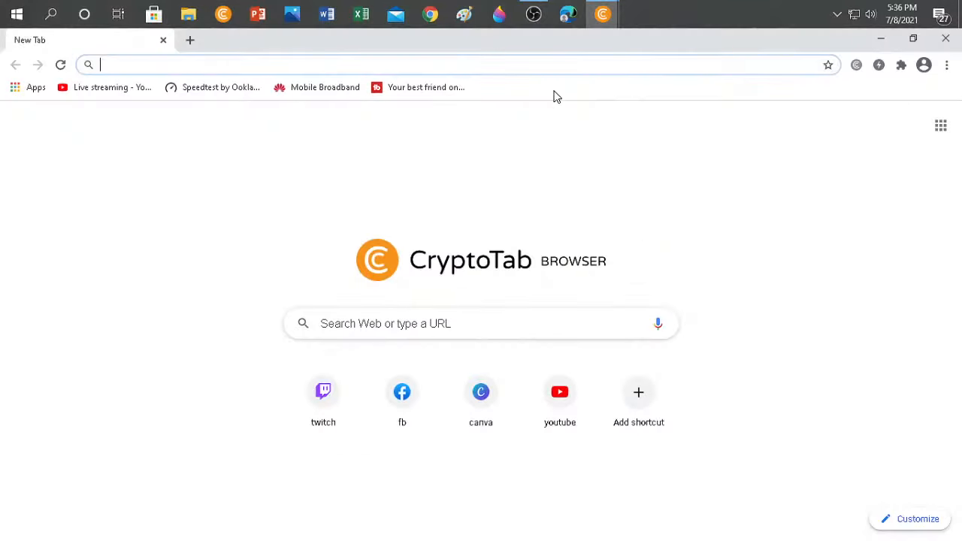
click(556, 395)
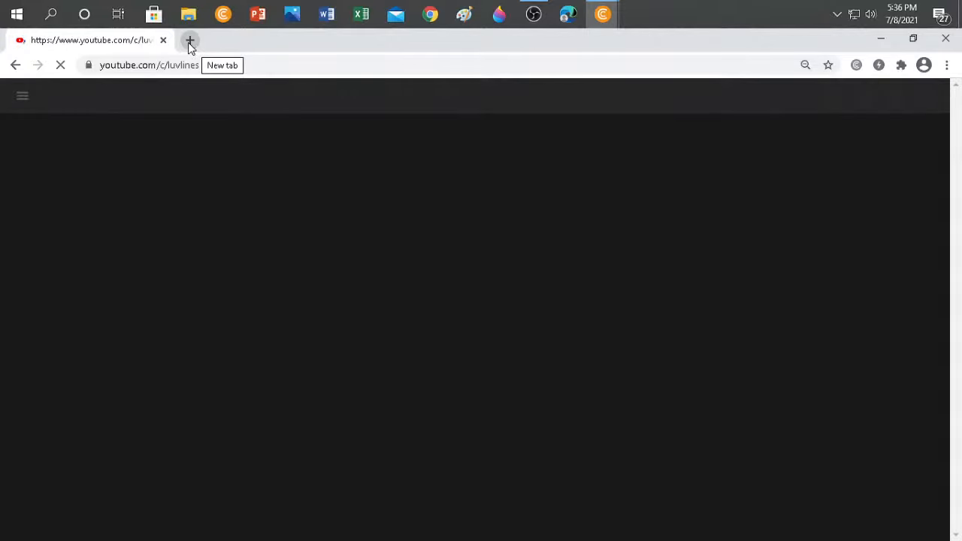
click(464, 15)
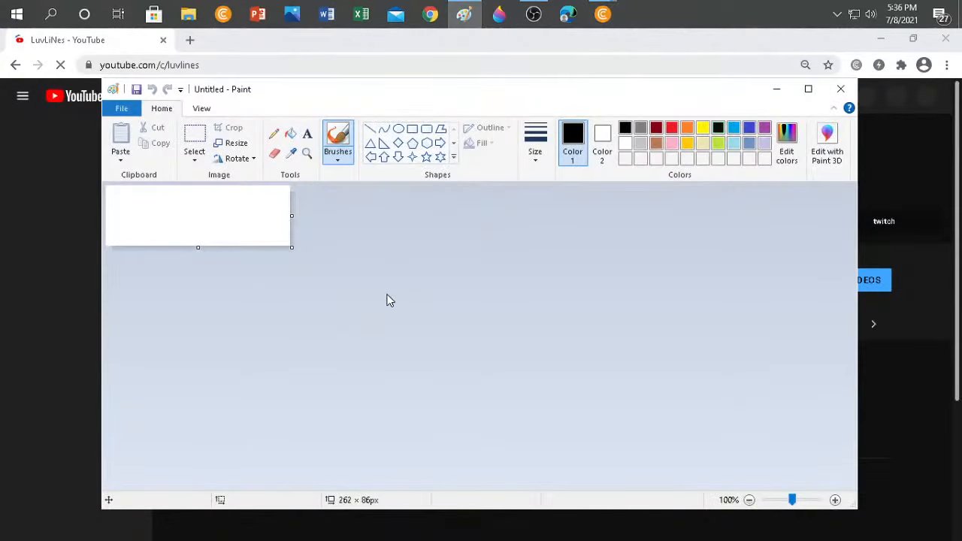
click(1, 192)
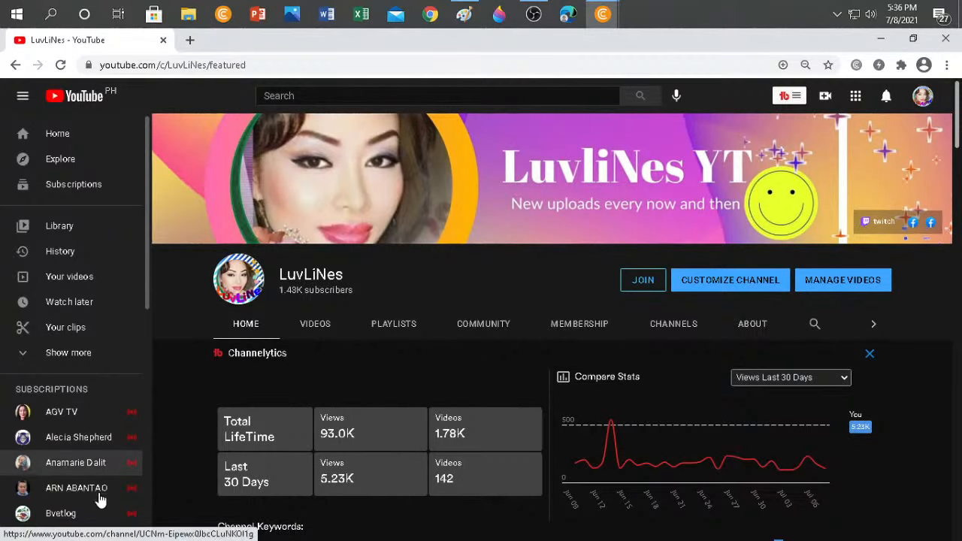
click(357, 96)
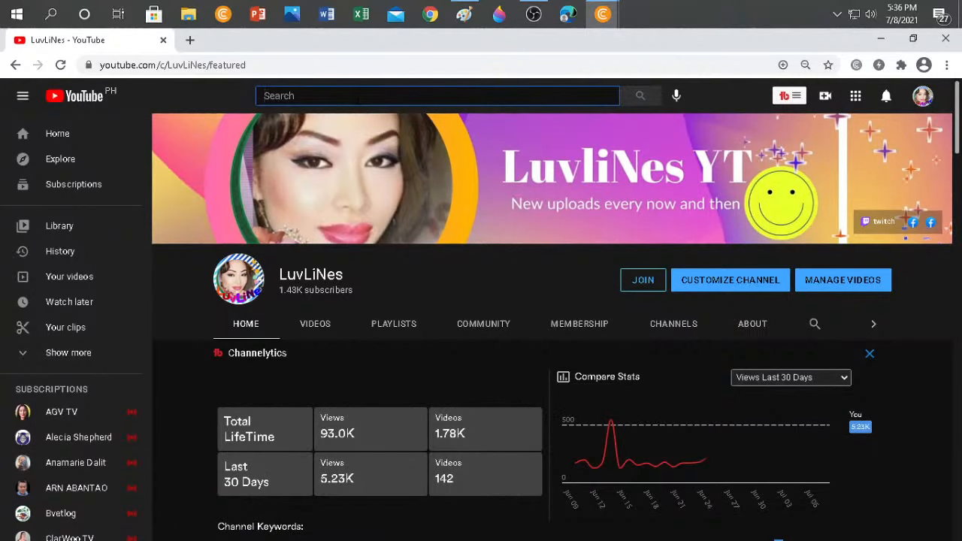
text(tony)
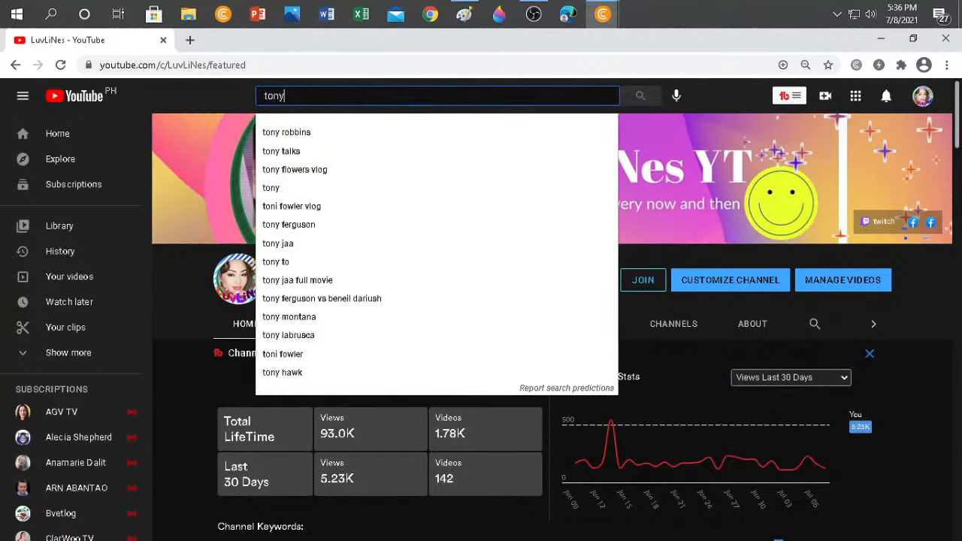
text( skit)
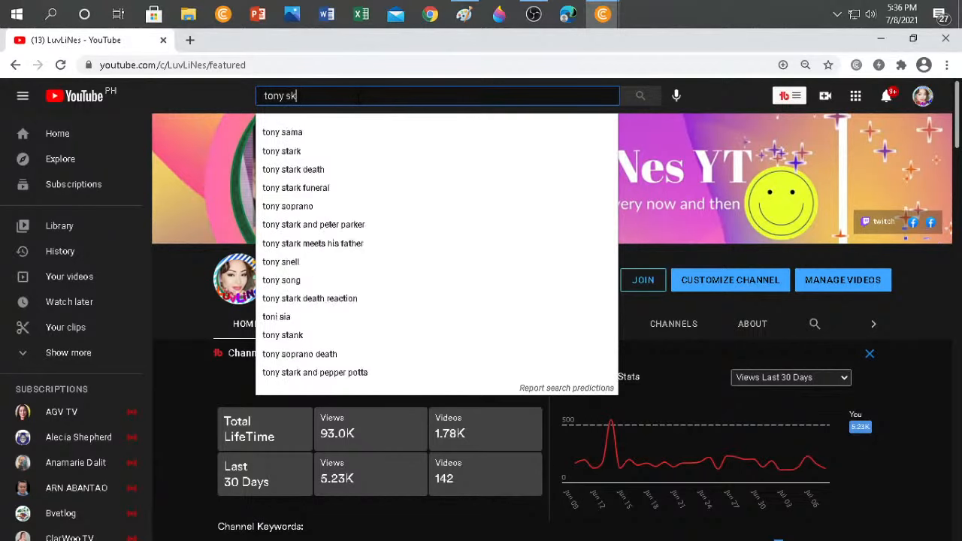
key(BackSpace)
key(BackSpace)
key(BackSpace)
key(BackSpace)
key(BackSpace)
key(BackSpace)
key(BackSpace)
key(BackSpace)
key(BackSpace)
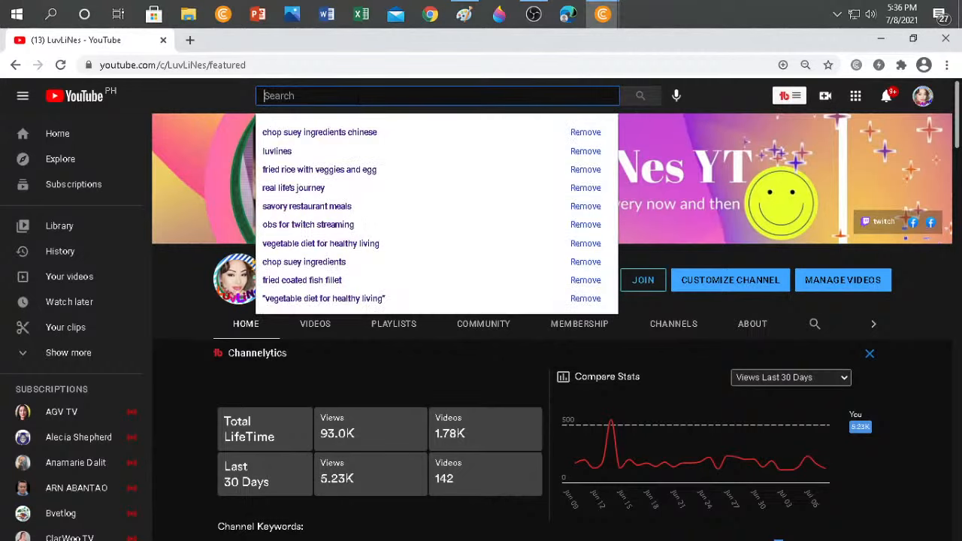
Search YouTube for "tony skittle livestreams" and open that channel's home page
text(tony)
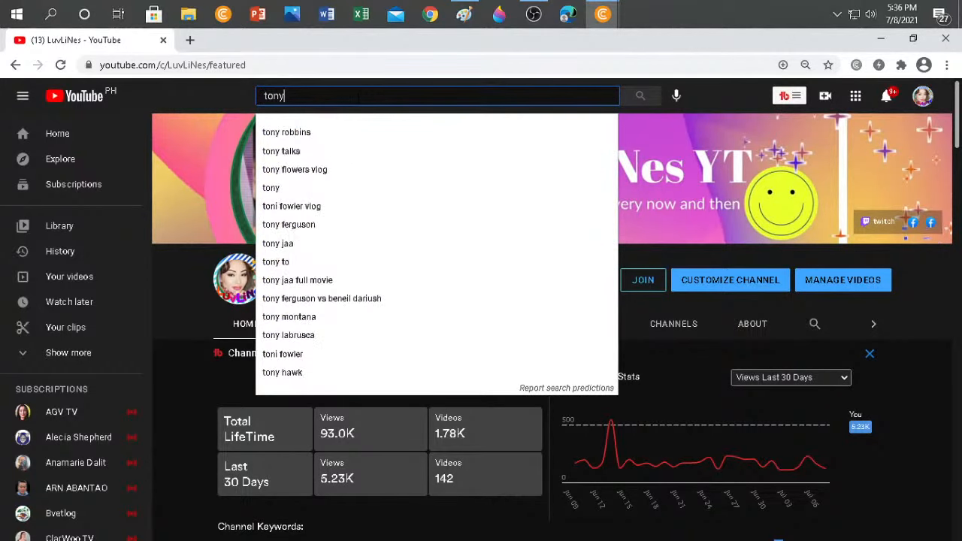
text( skitt)
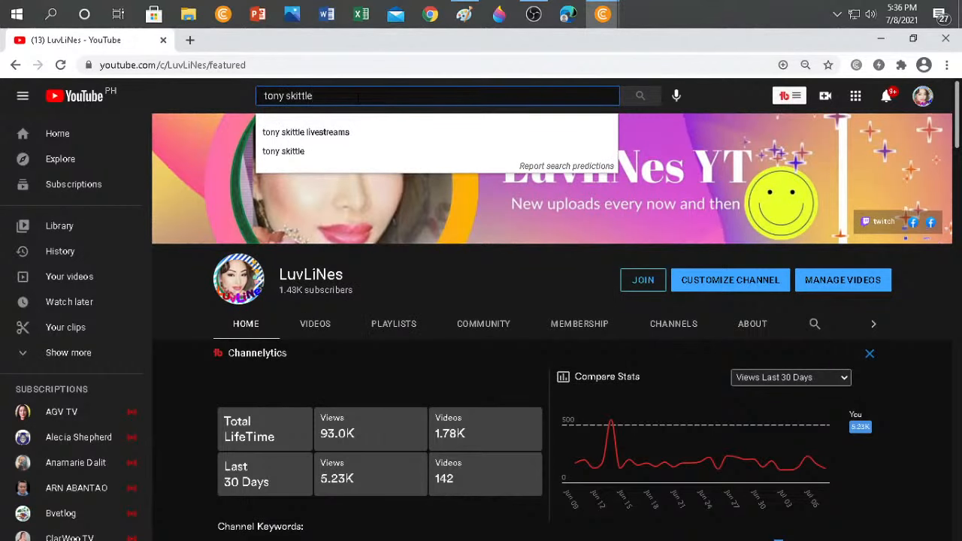
text(le)
key(Down)
key(Return)
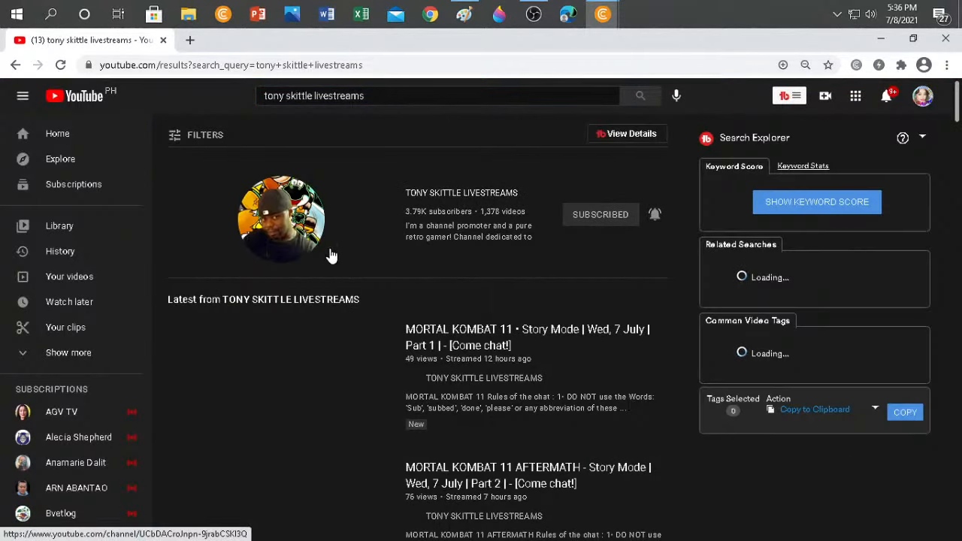
click(291, 237)
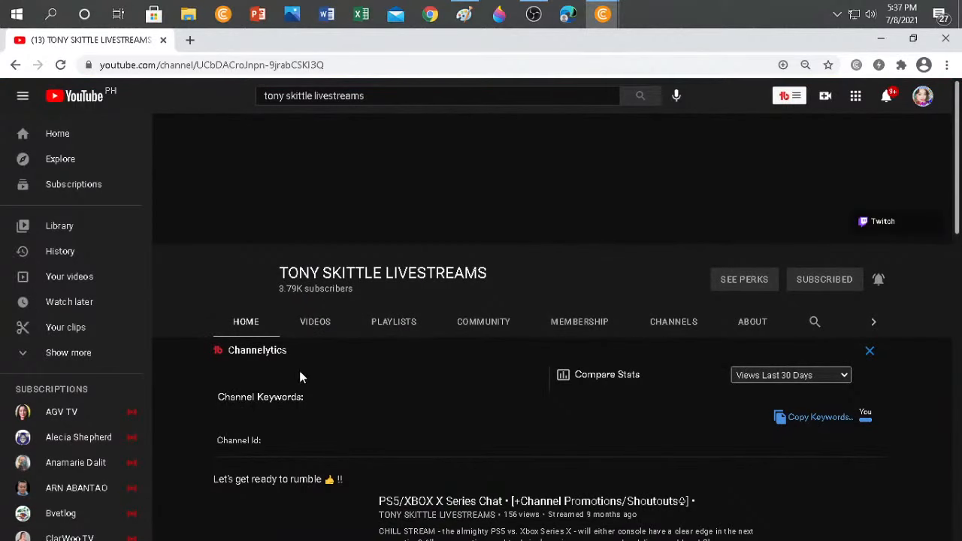
click(245, 324)
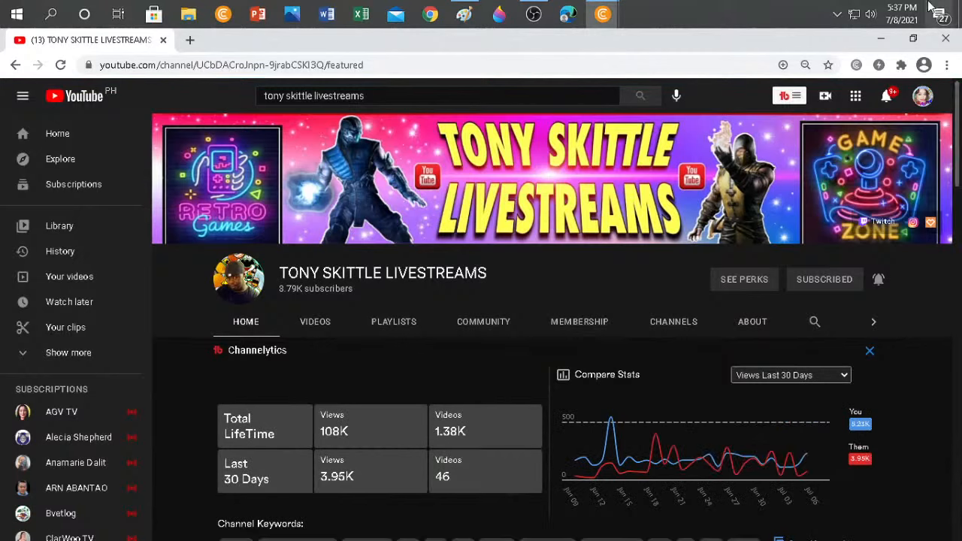
Enlarge the channel page to 125% zoom in the browser
click(947, 66)
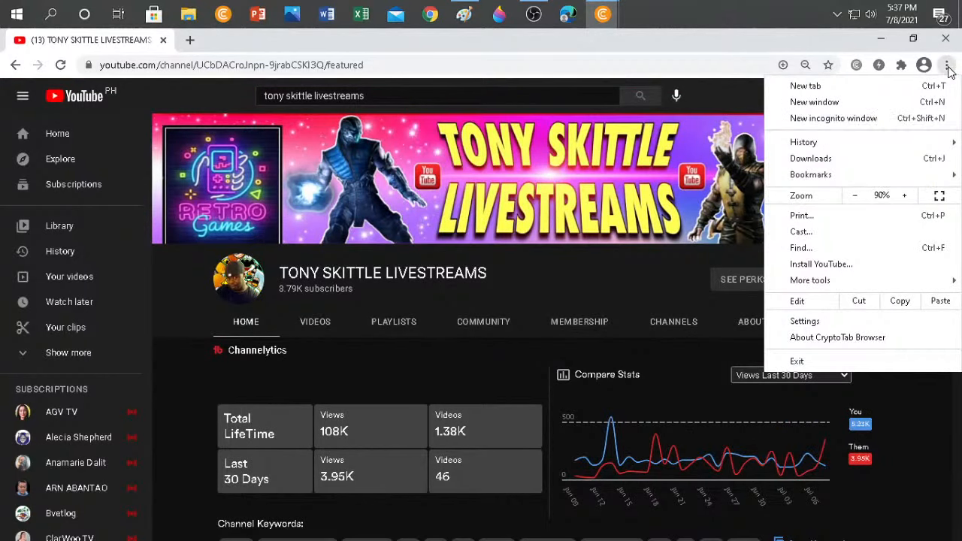
click(911, 198)
click(911, 199)
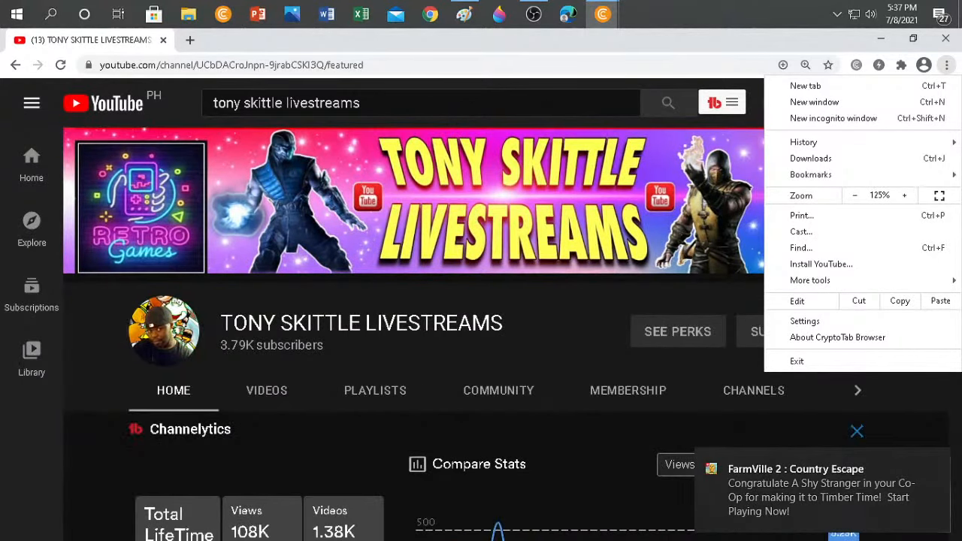
click(596, 310)
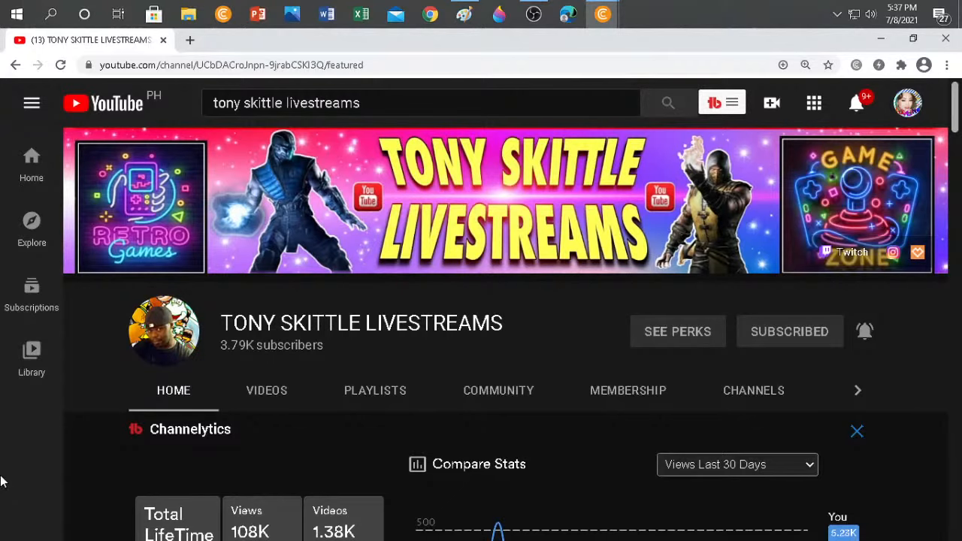
Switch to Paint, paste the screenshot of the channel page into the canvas and maximize the window
click(464, 15)
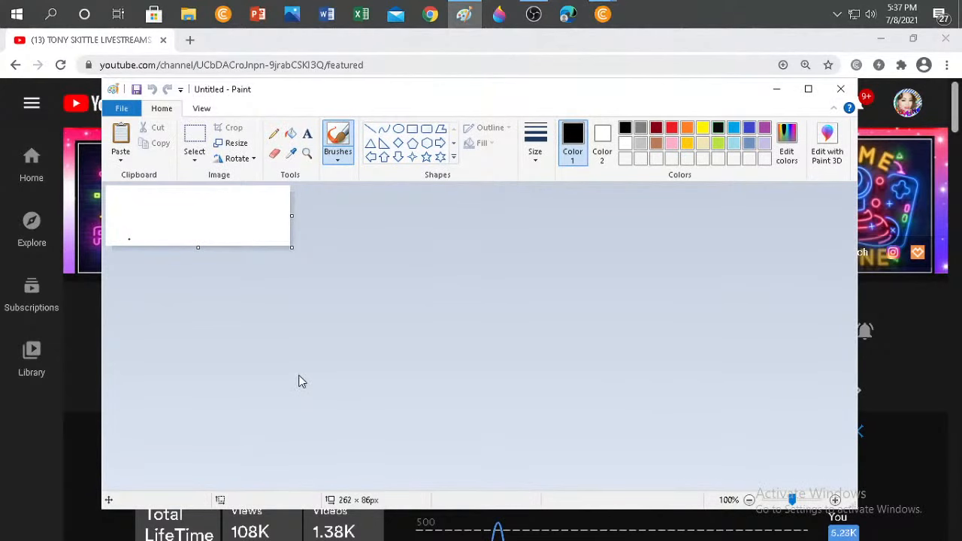
key(ctrl+v)
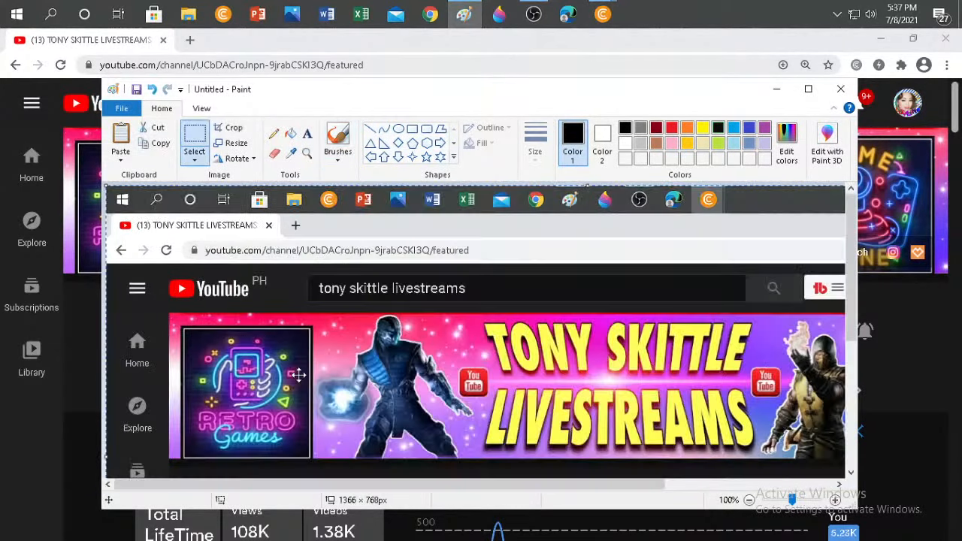
click(809, 90)
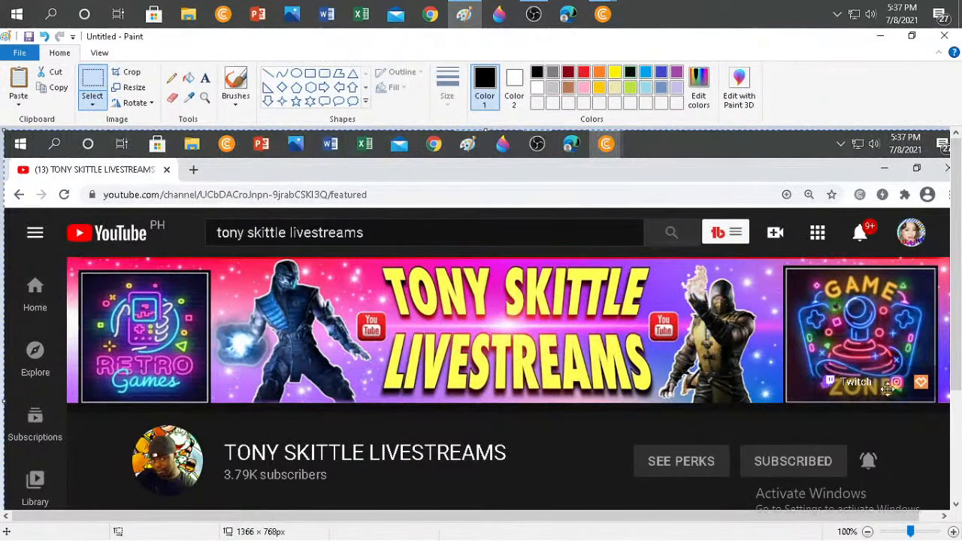
Move the pasted screenshot up and left until the channel banner starts at the canvas's top-left corner
drag(799, 412, 795, 381)
drag(820, 463, 800, 424)
mouse_move(806, 412)
mouse_down()
mouse_move(816, 380)
mouse_move(773, 366)
mouse_up()
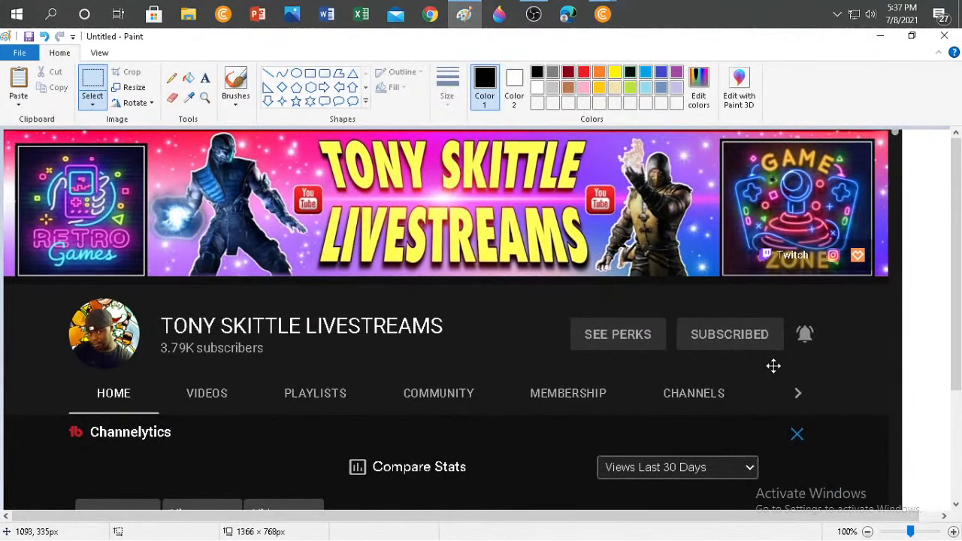
Select the profile picture and channel name area, about 641 × 131 px, double its size and place it at the canvas edge beneath the banner
click(868, 531)
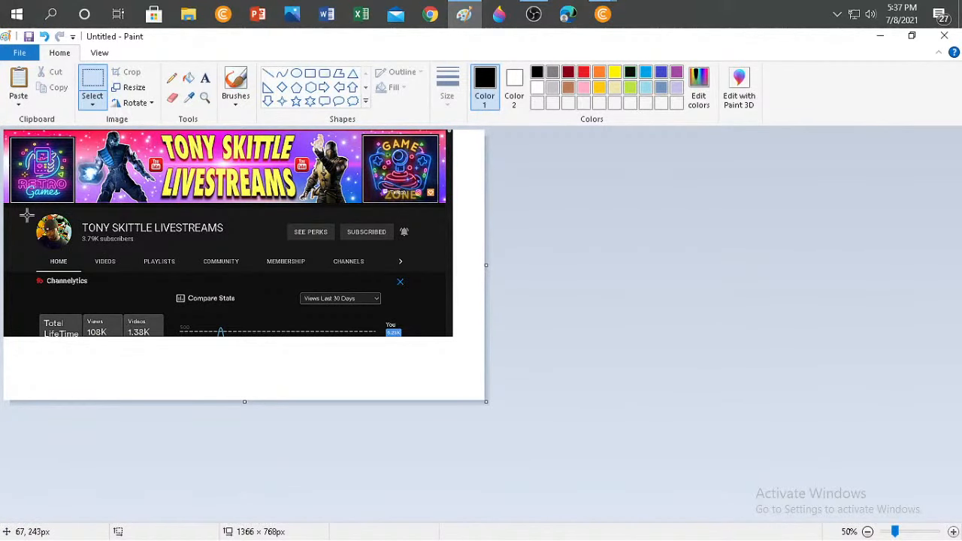
drag(33, 211, 259, 258)
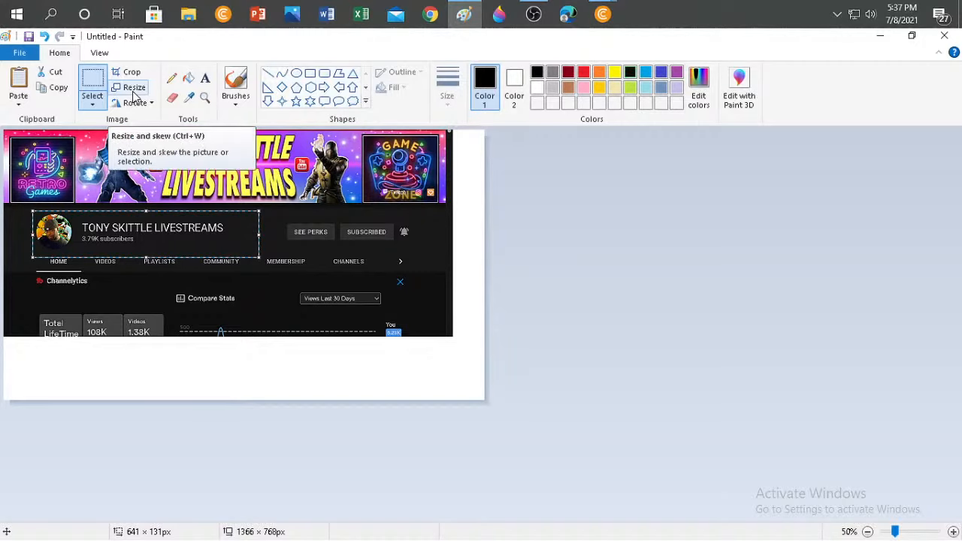
click(135, 90)
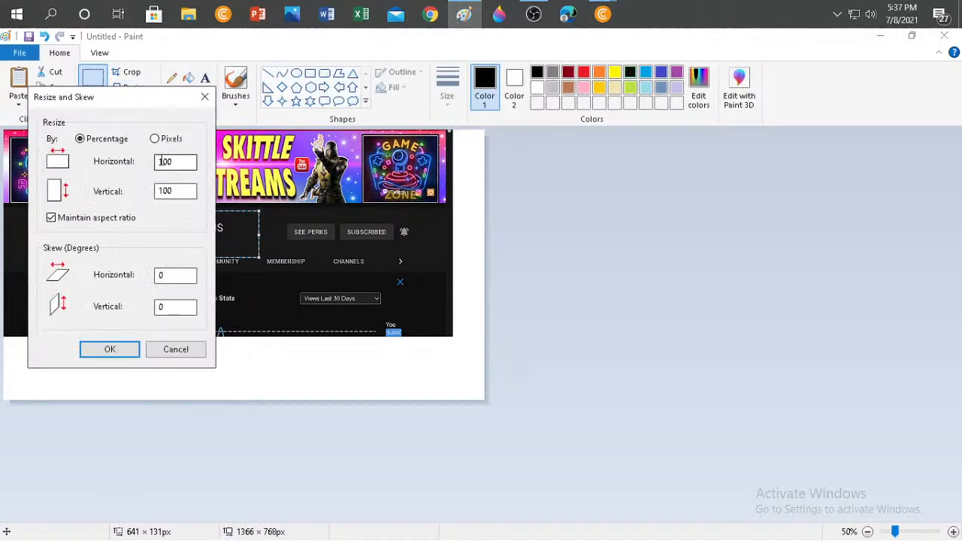
drag(164, 162, 159, 161)
key(Return)
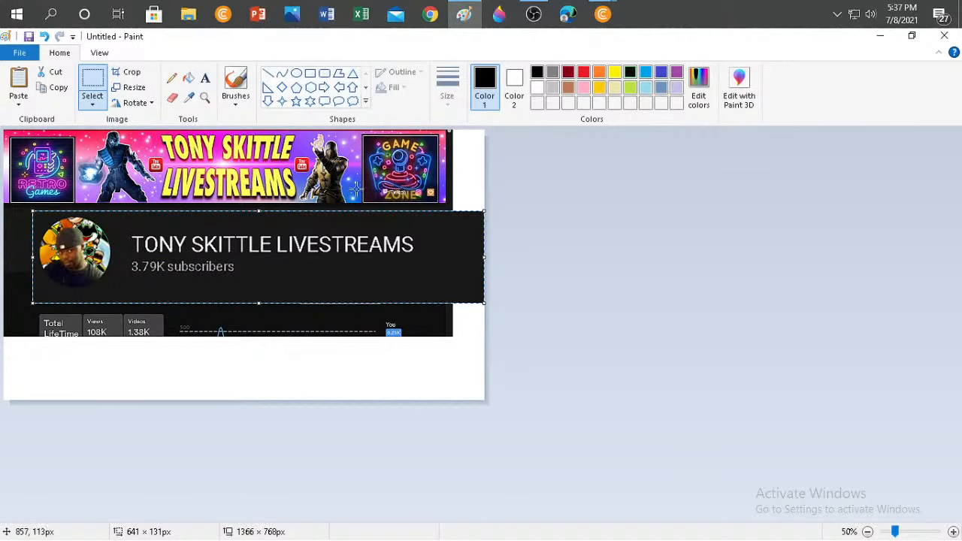
drag(431, 275, 407, 273)
click(530, 288)
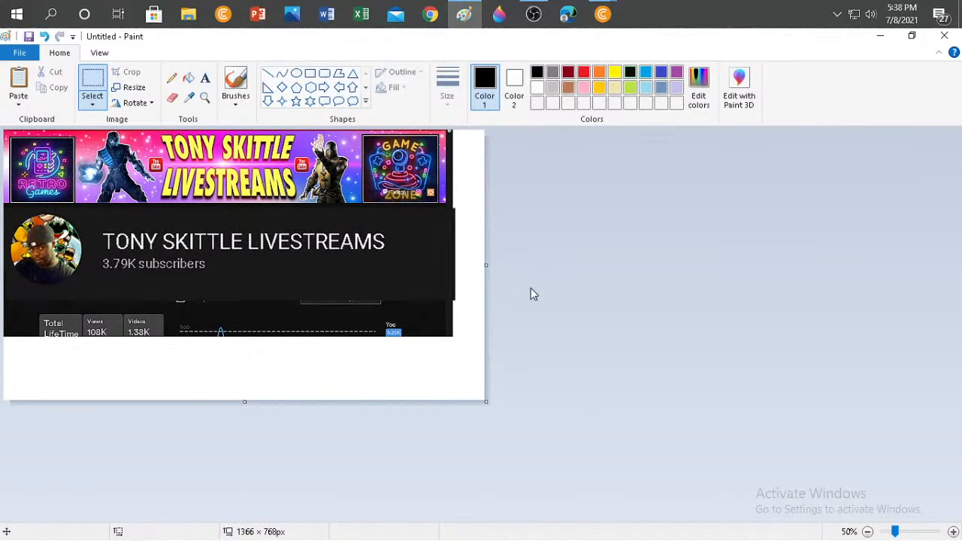
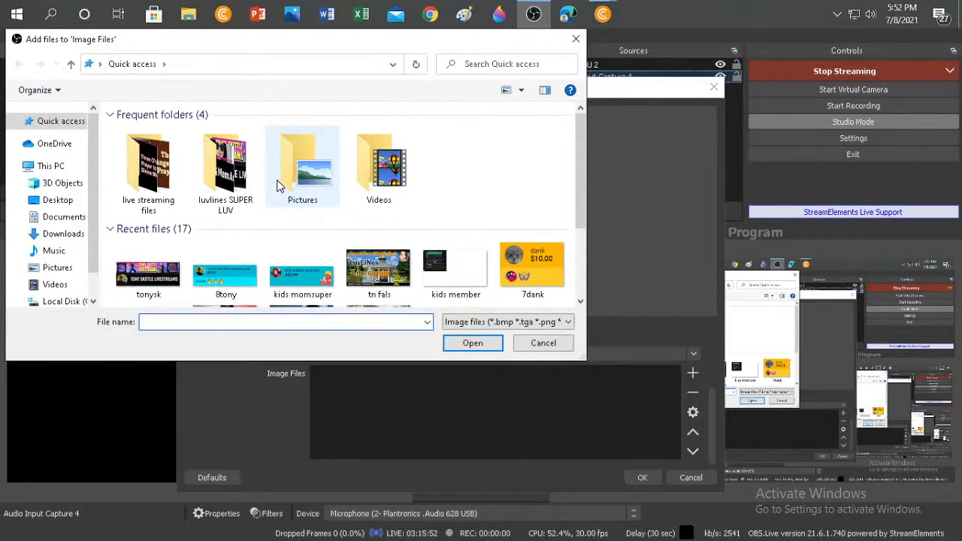
Add all images from the "luvlines SUPER LUV" folder to the SUPERSLU 2 slideshow and accept its properties
click(233, 188)
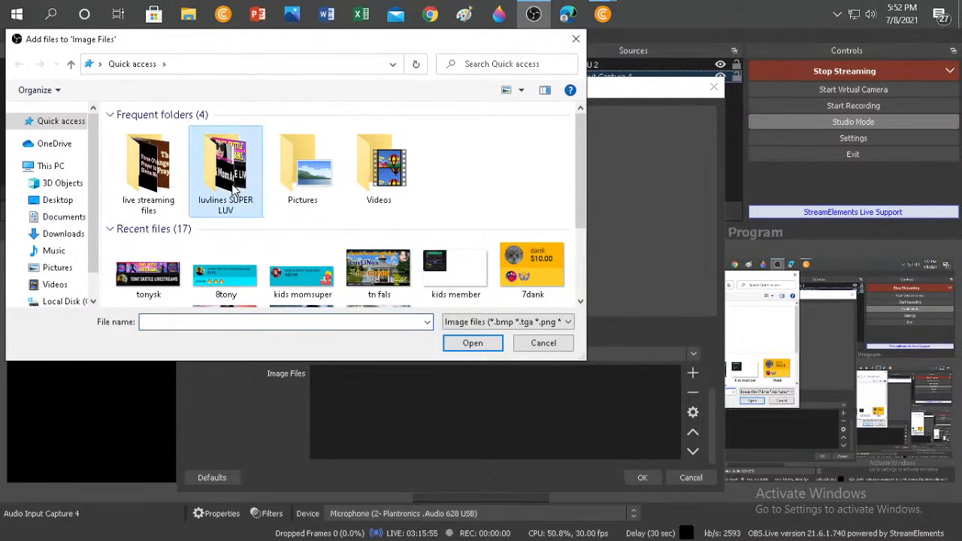
click(468, 346)
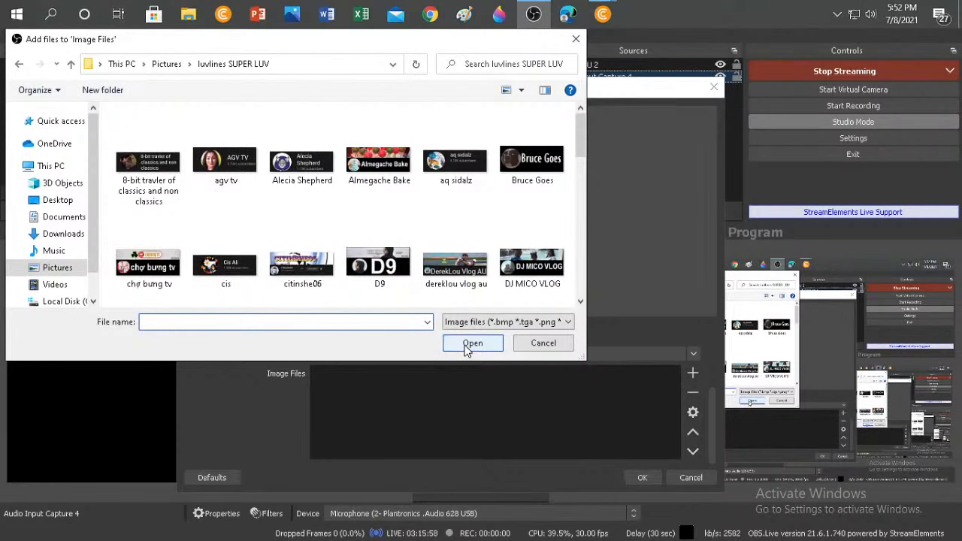
click(159, 171)
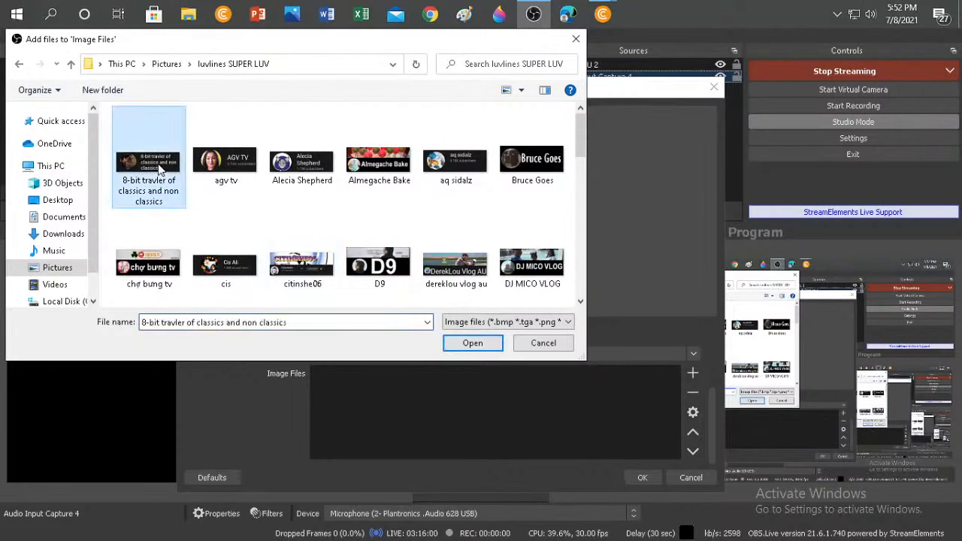
key(ctrl+a)
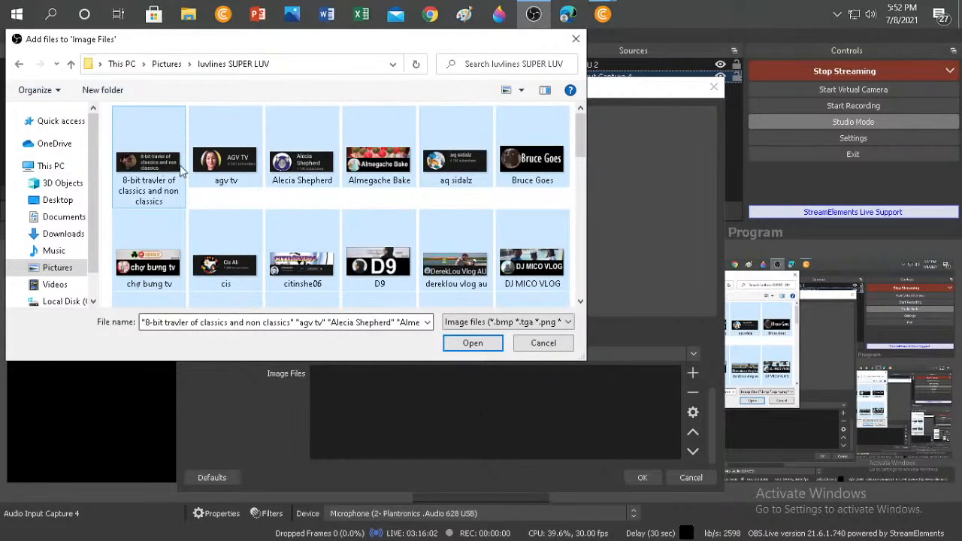
click(461, 347)
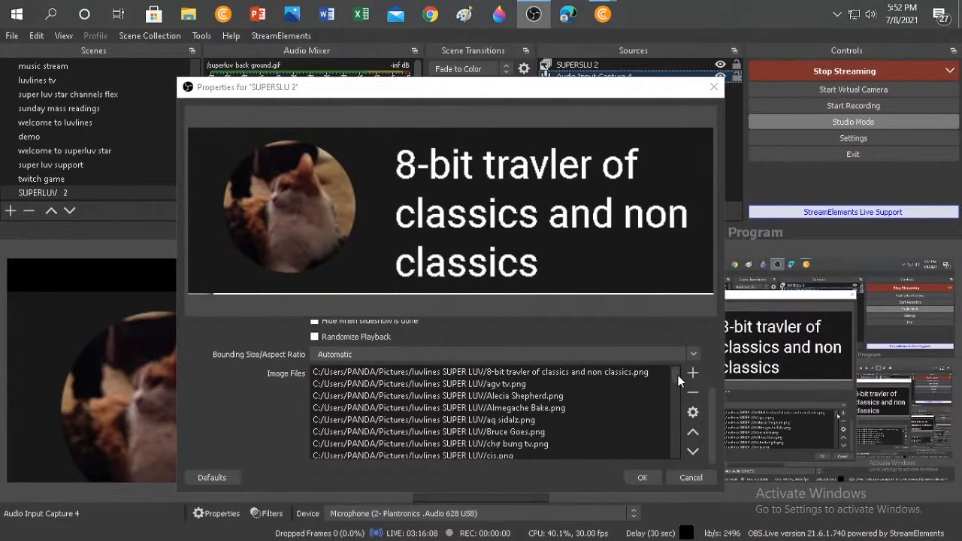
drag(678, 375, 677, 458)
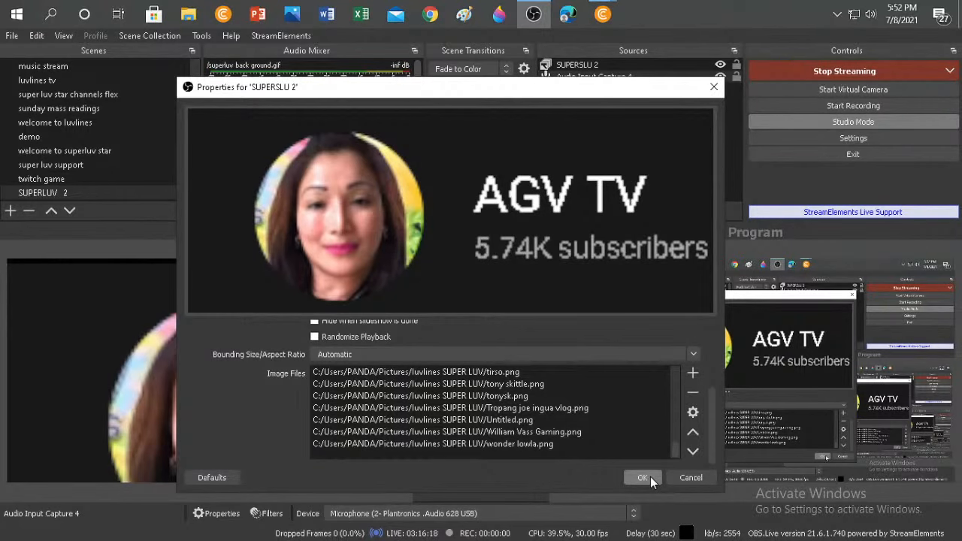
click(643, 478)
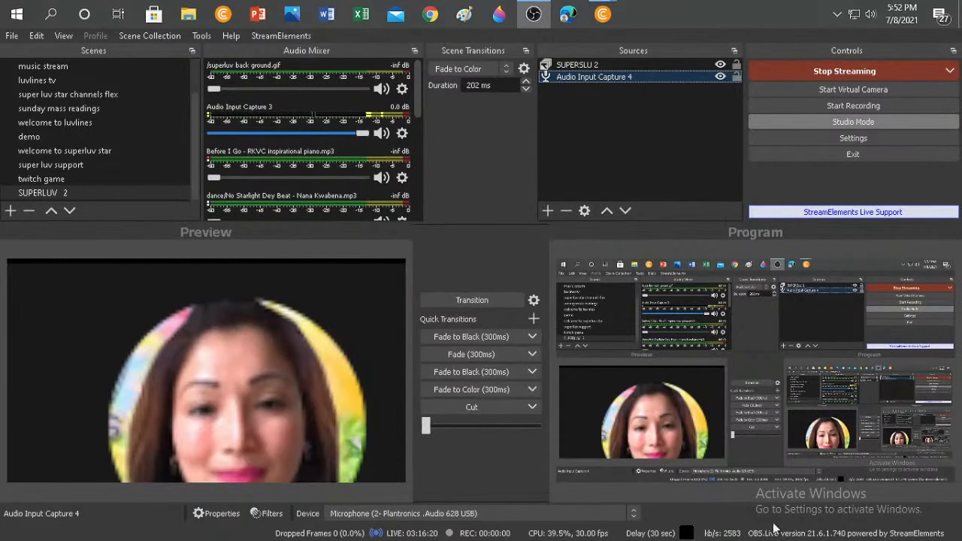
Scale down the SUPERSLU 2 slideshow and reposition it in the preview so it fits horizontally centred inside the canvas
click(332, 415)
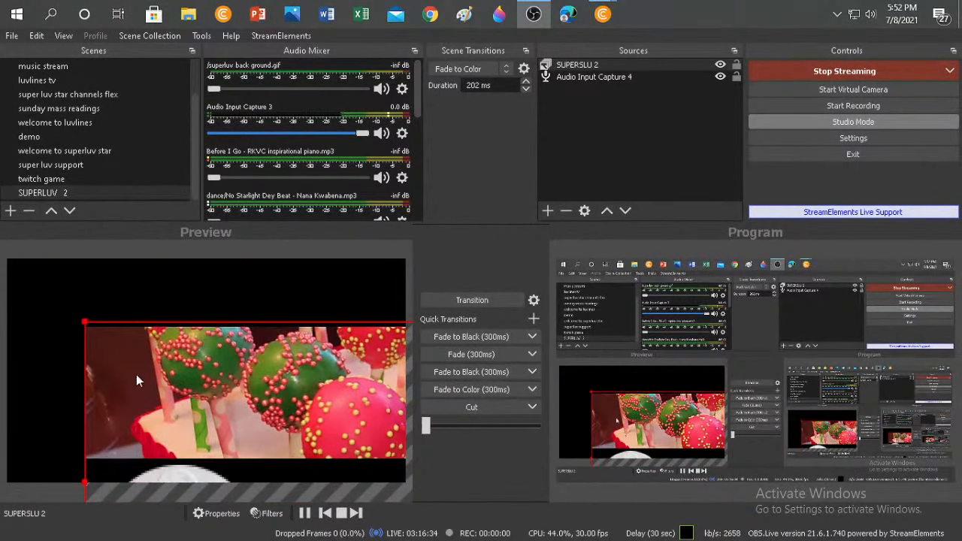
drag(89, 326, 96, 296)
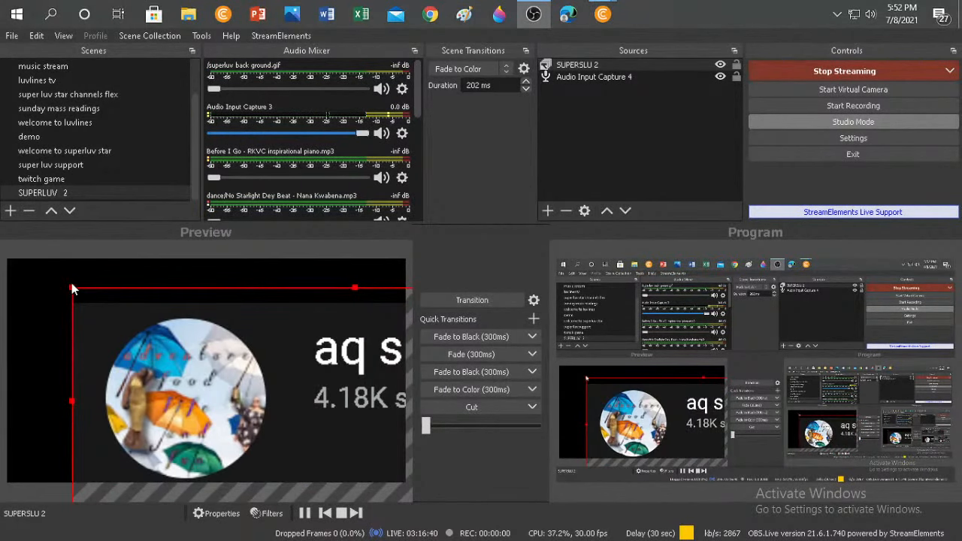
drag(70, 285, 15, 322)
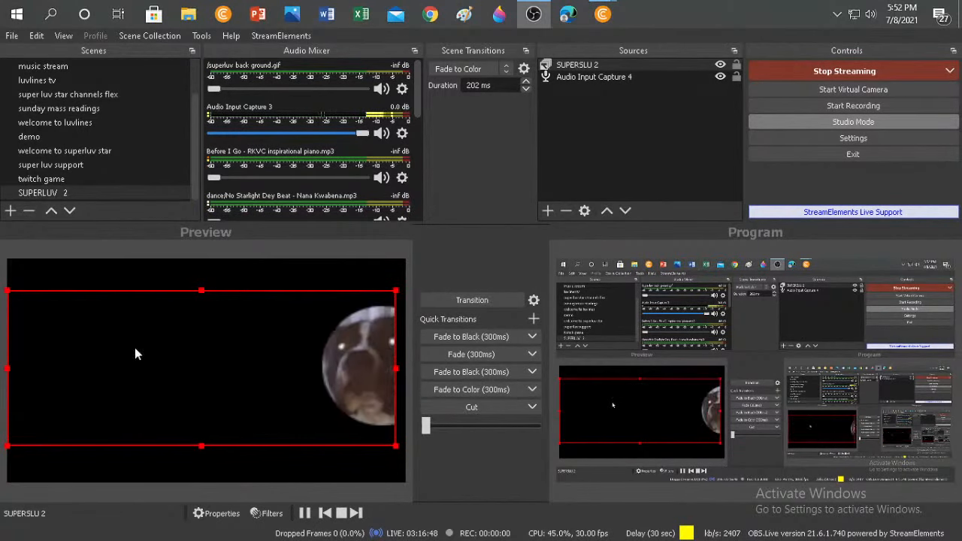
drag(177, 357, 187, 361)
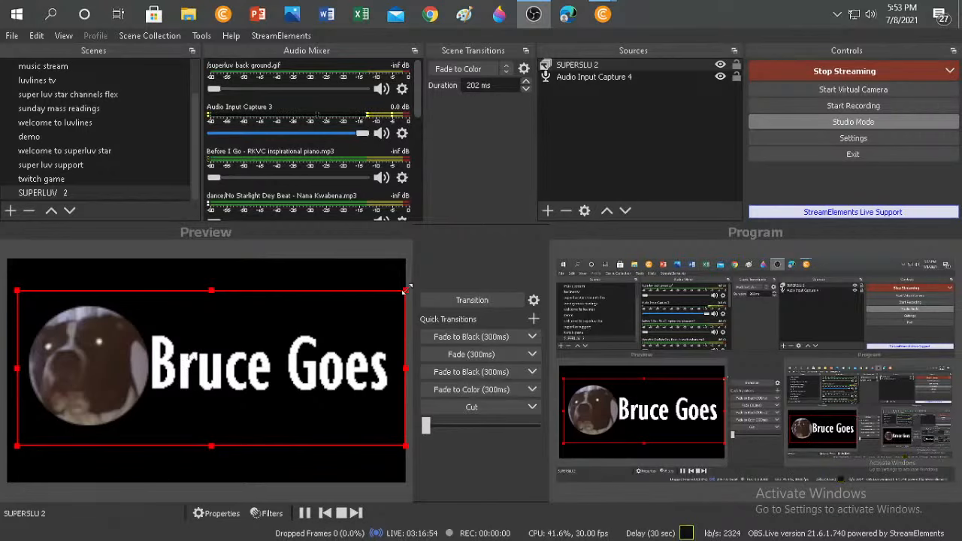
drag(406, 289, 360, 322)
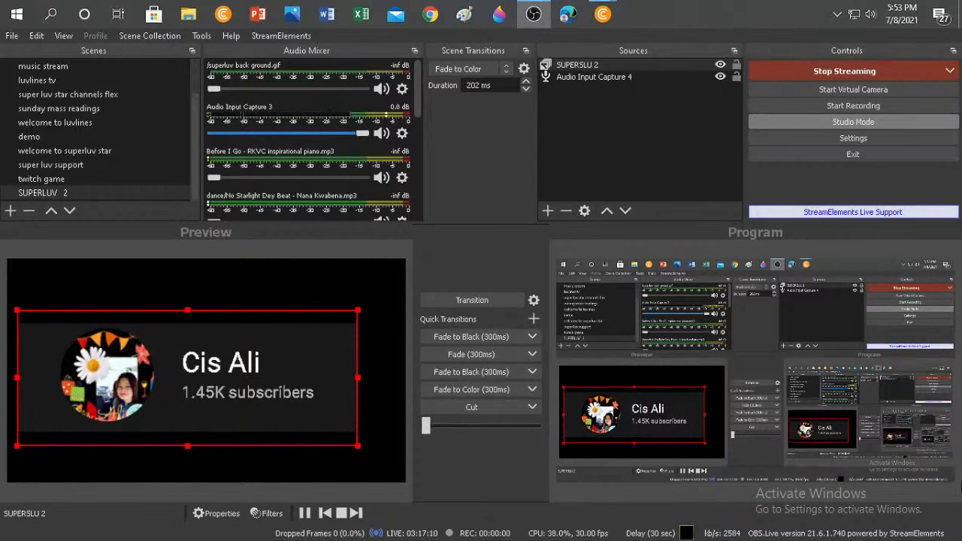
drag(226, 370, 241, 373)
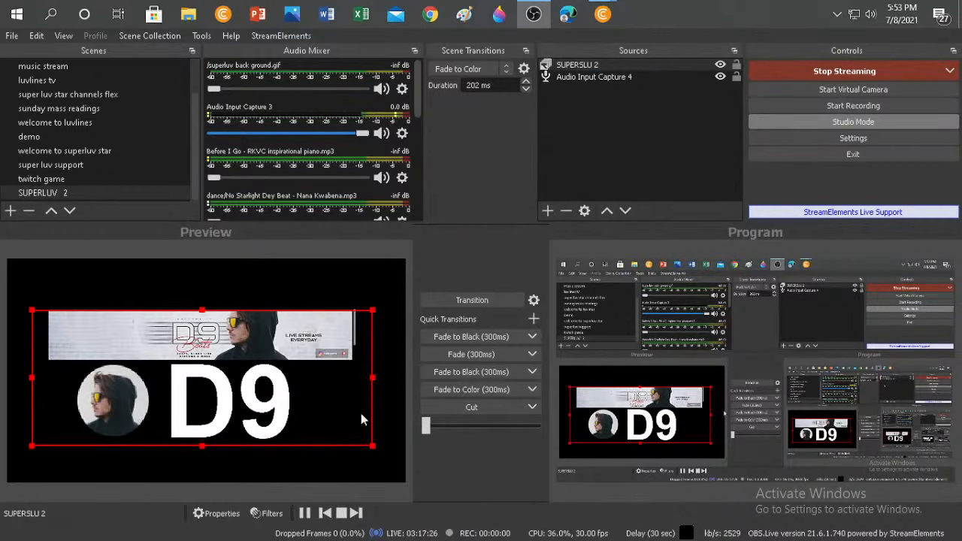
Add a new media source named MUSIC1 to the SUPERLUV 2 scene
click(547, 211)
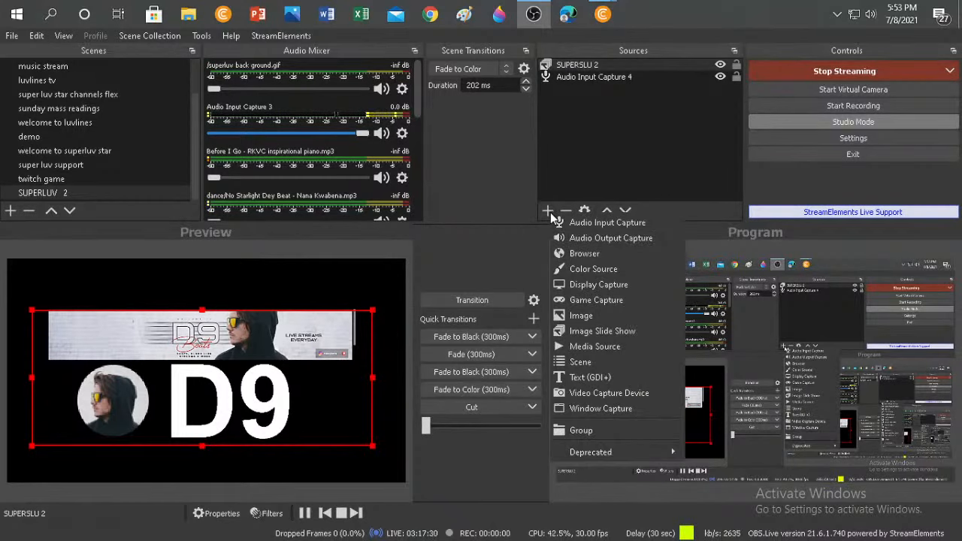
click(591, 349)
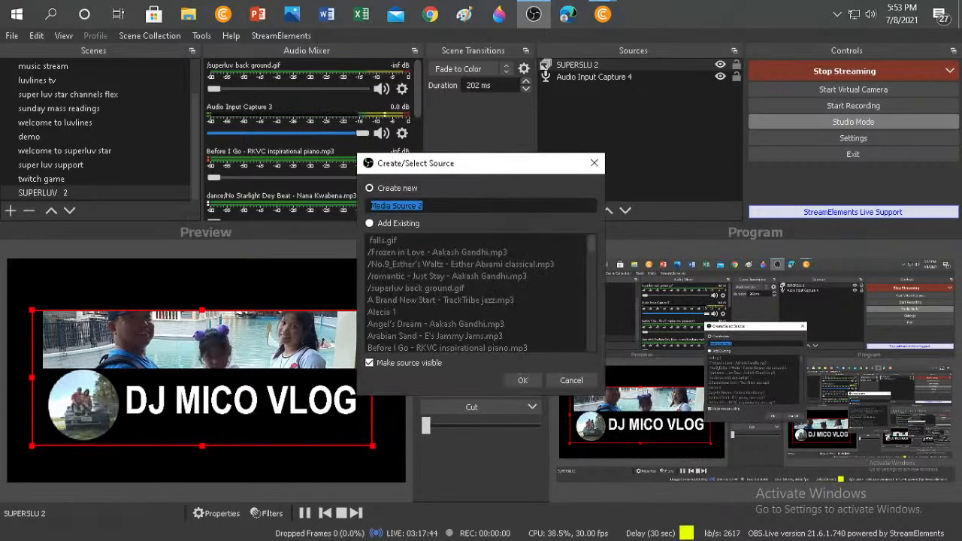
click(454, 206)
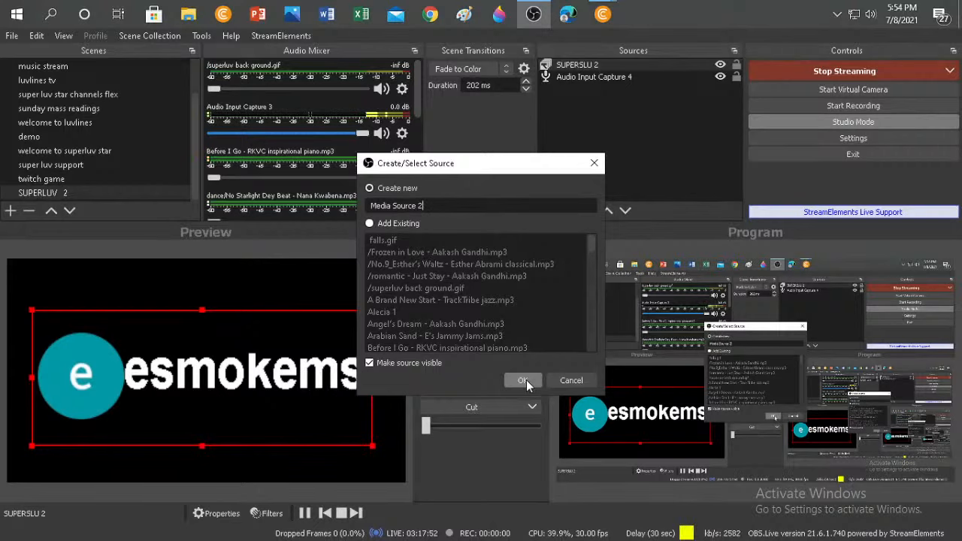
key(BackSpace)
key(BackSpace)
key(BackSpace)
key(BackSpace)
key(BackSpace)
key(BackSpace)
key(BackSpace)
key(BackSpace)
key(BackSpace)
key(BackSpace)
key(BackSpace)
key(BackSpace)
key(BackSpace)
key(BackSpace)
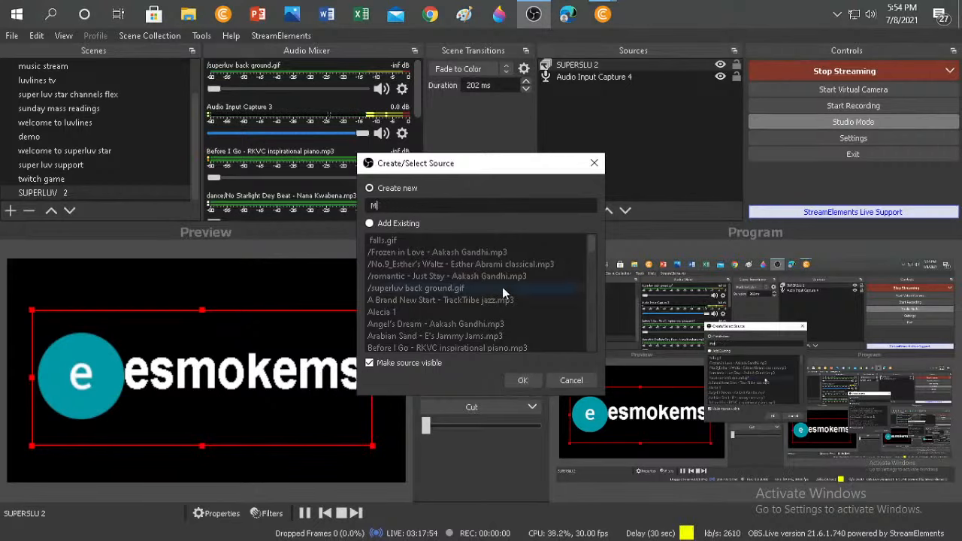
text(MUSIC)
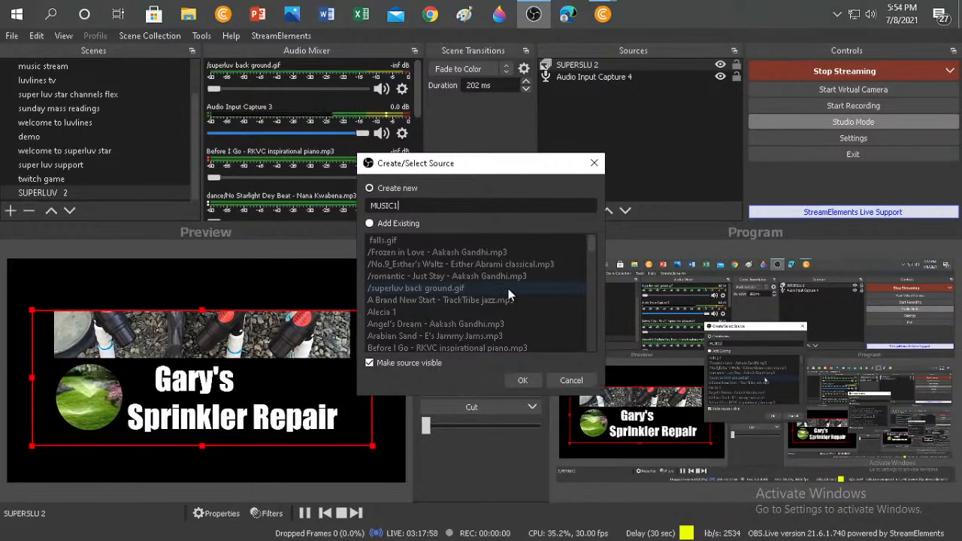
text(1)
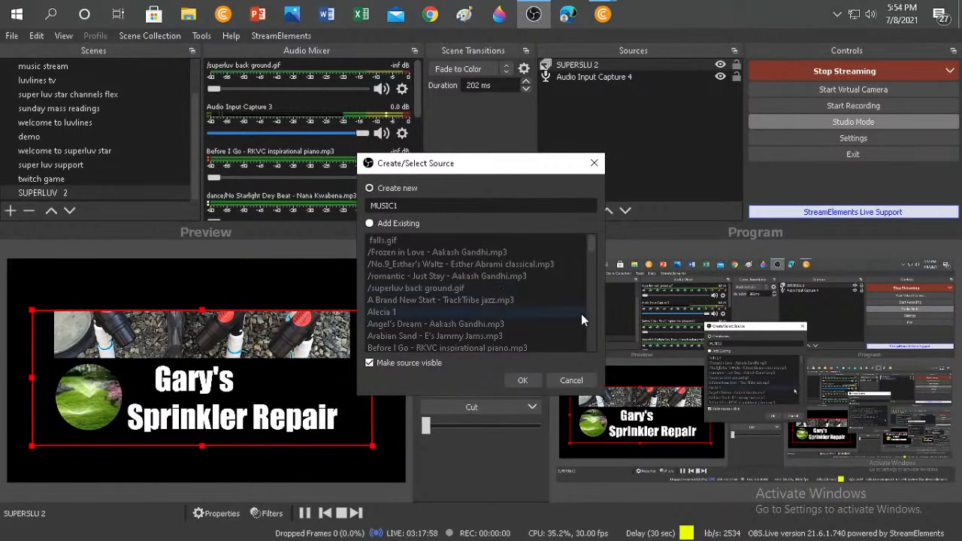
click(522, 380)
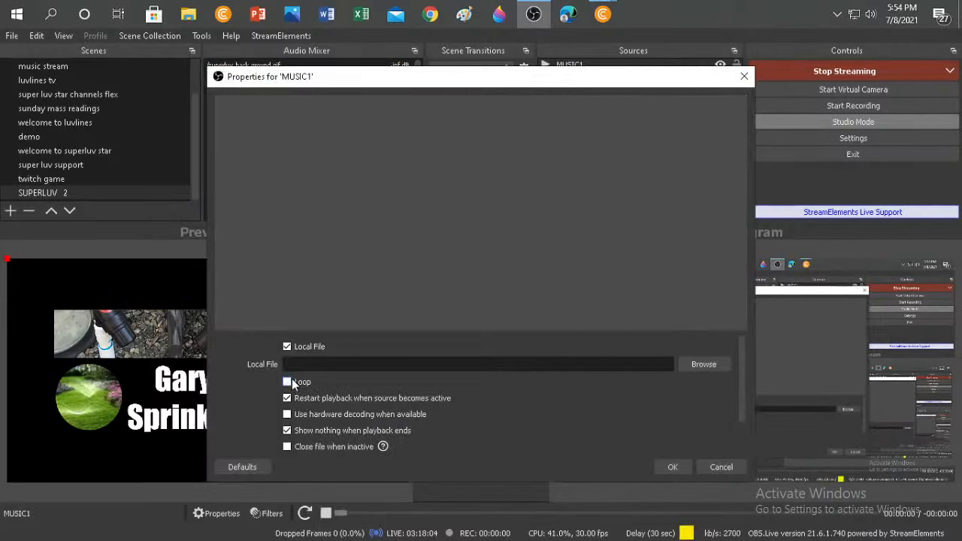
Turn on looping for MUSIC1, assign the "Strawberry Racer" track from the Music folder as its local file, and select the source
click(288, 383)
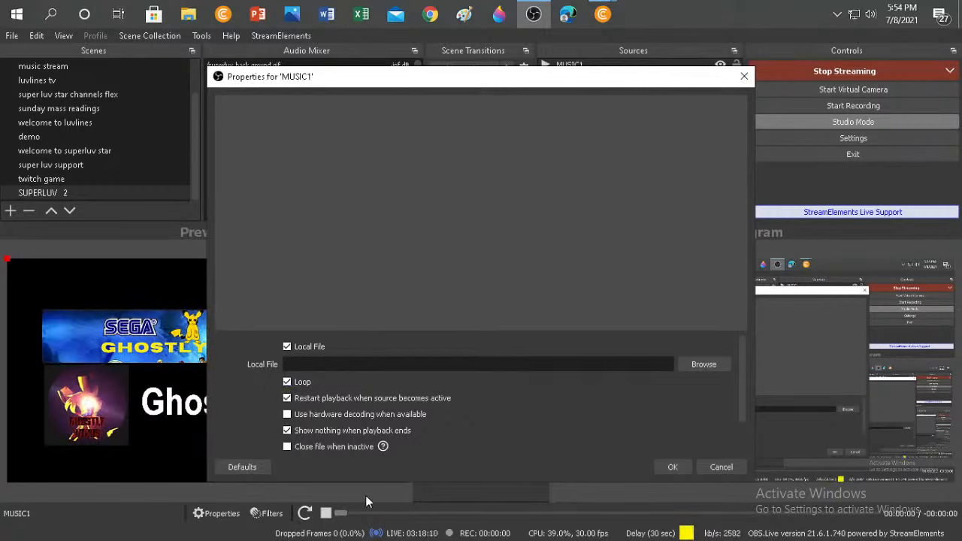
click(704, 364)
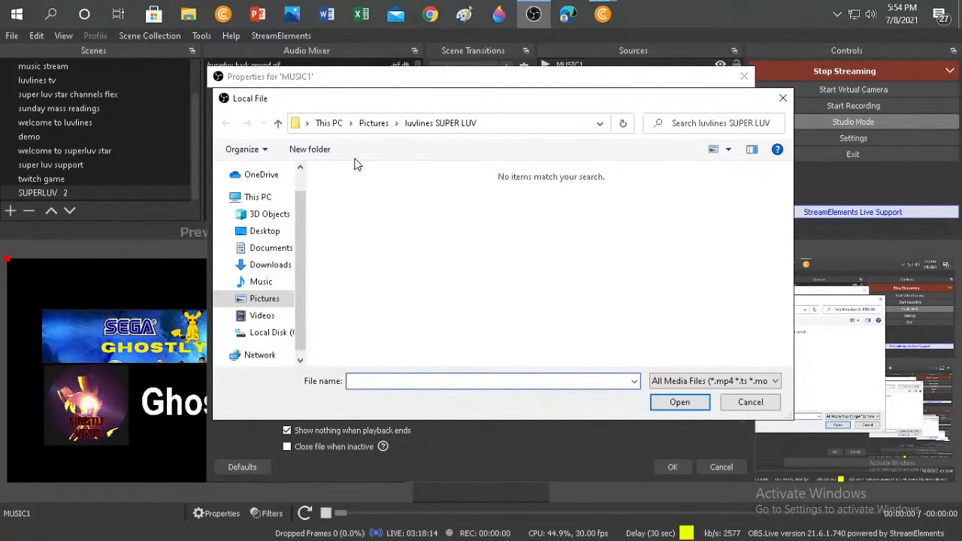
click(261, 285)
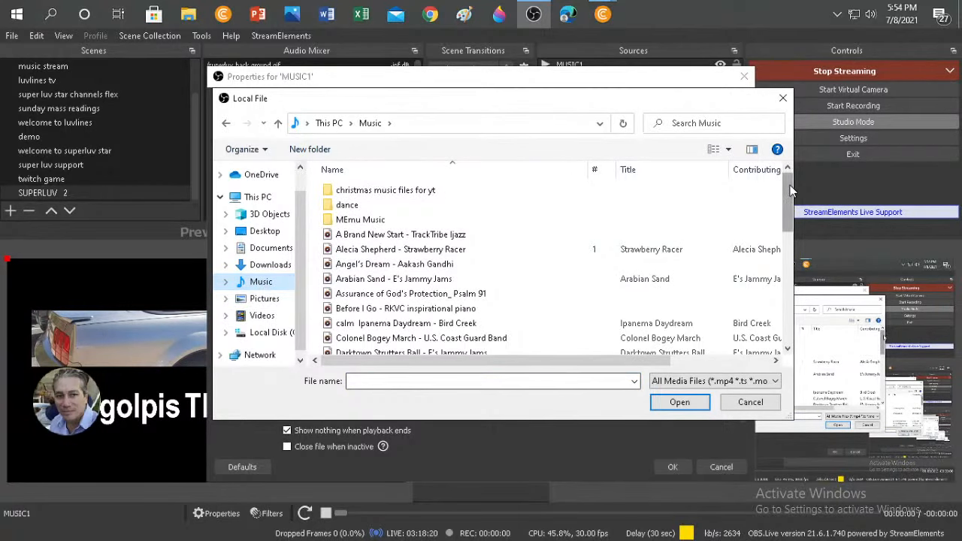
scroll(789, 200, down, 1)
scroll(790, 198, up, 1)
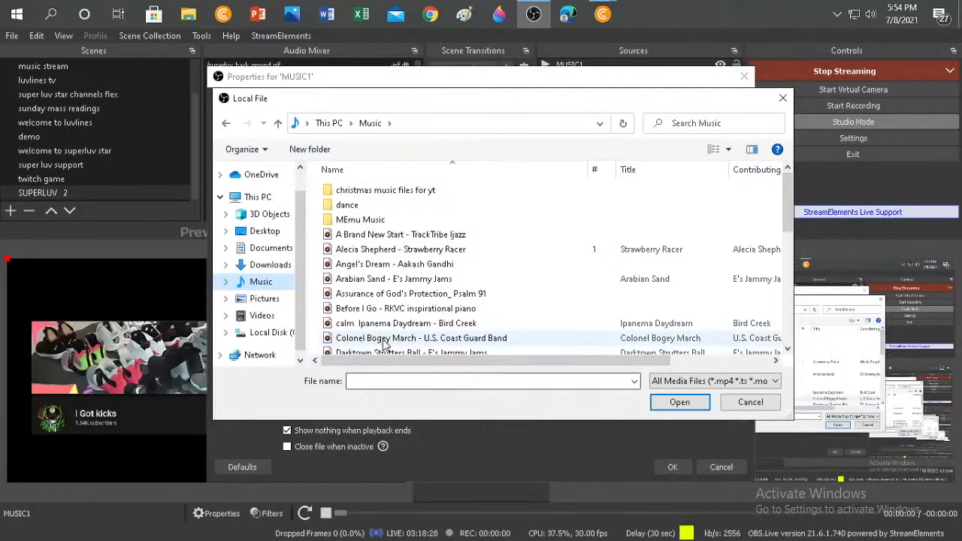
click(390, 251)
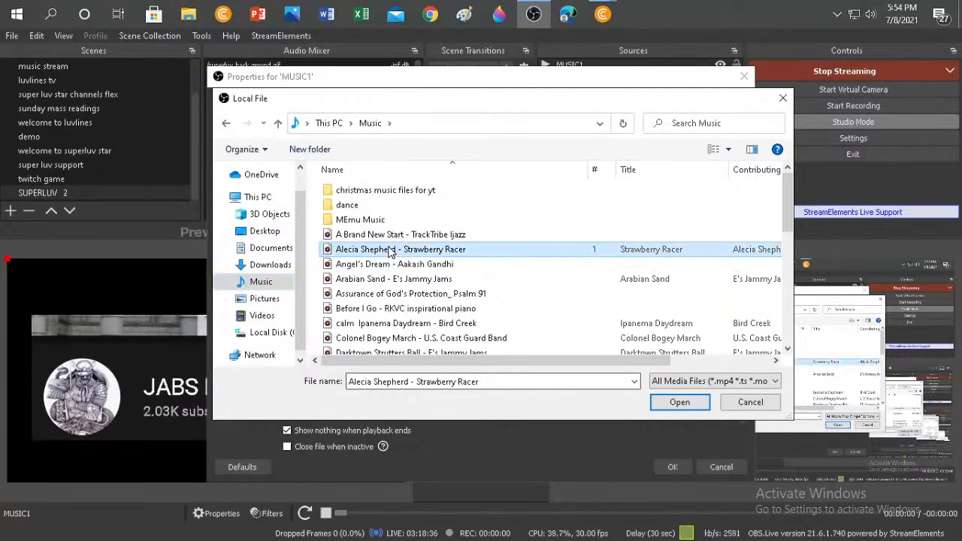
click(506, 383)
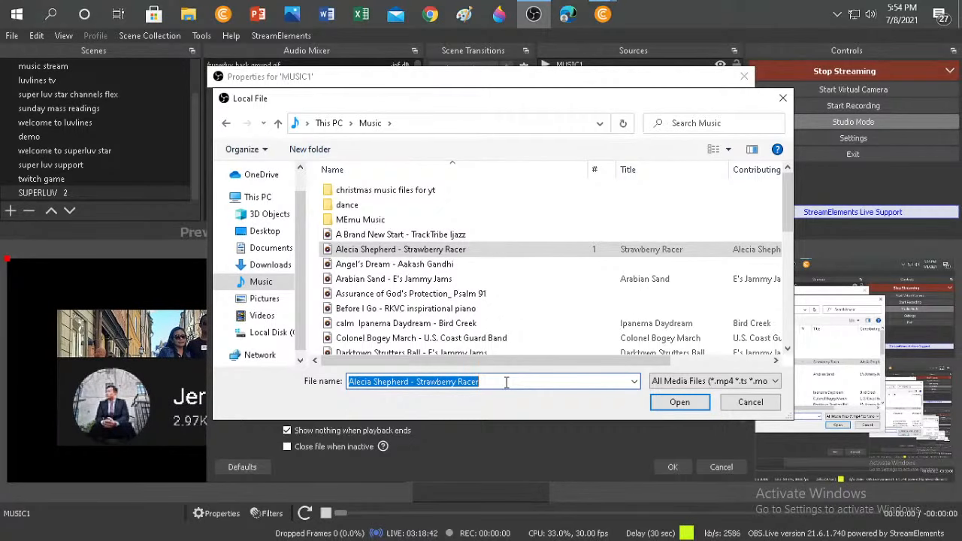
click(678, 405)
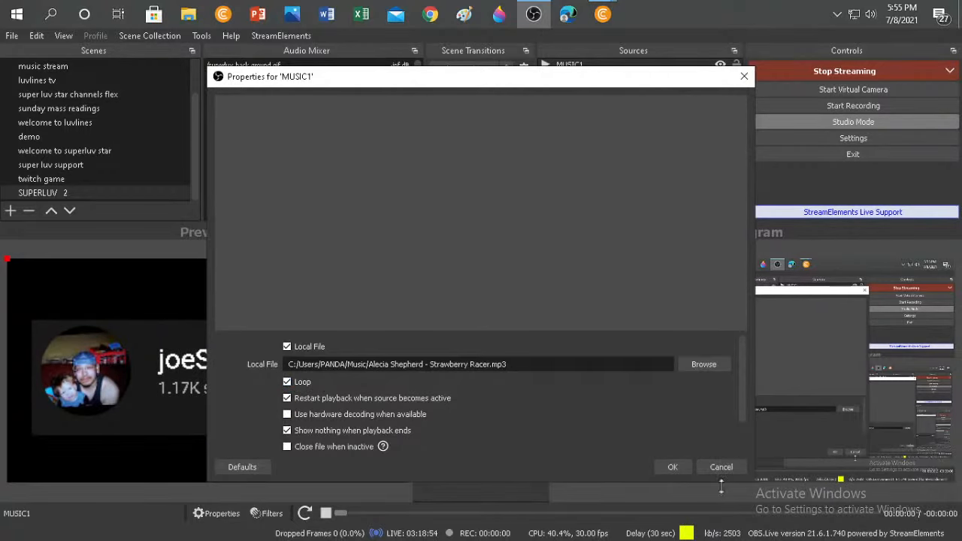
click(670, 467)
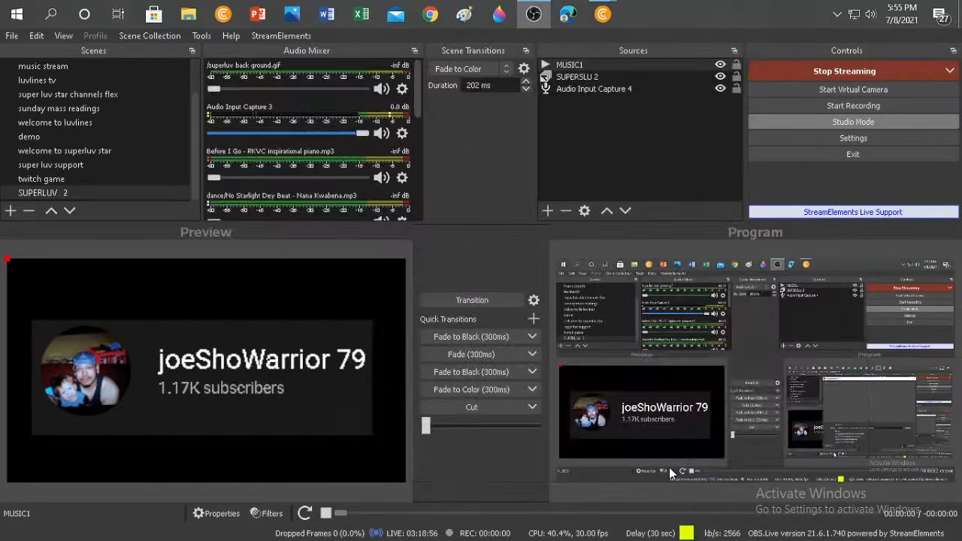
click(680, 61)
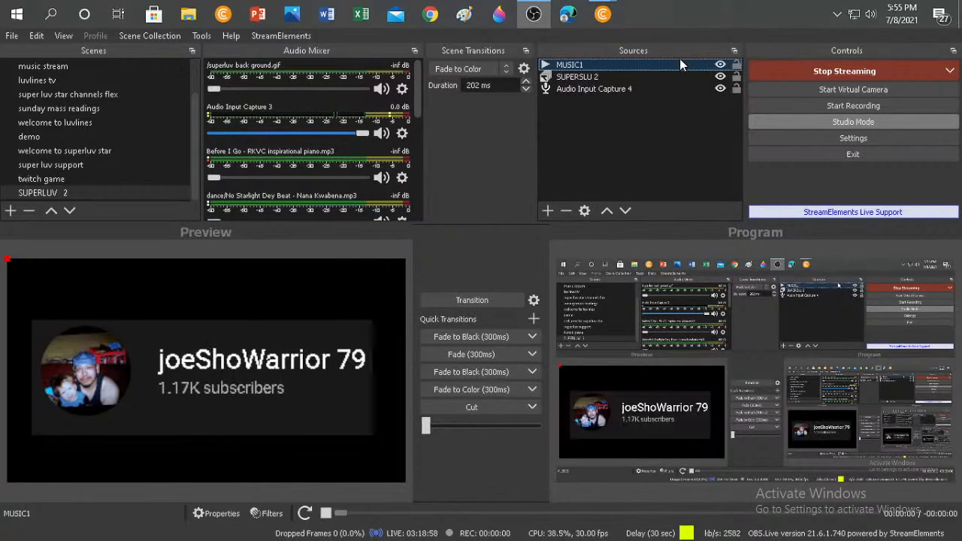
Rename the MUSIC1 source with the track's artist name followed by "- Strawberry Racer"
right_click(623, 64)
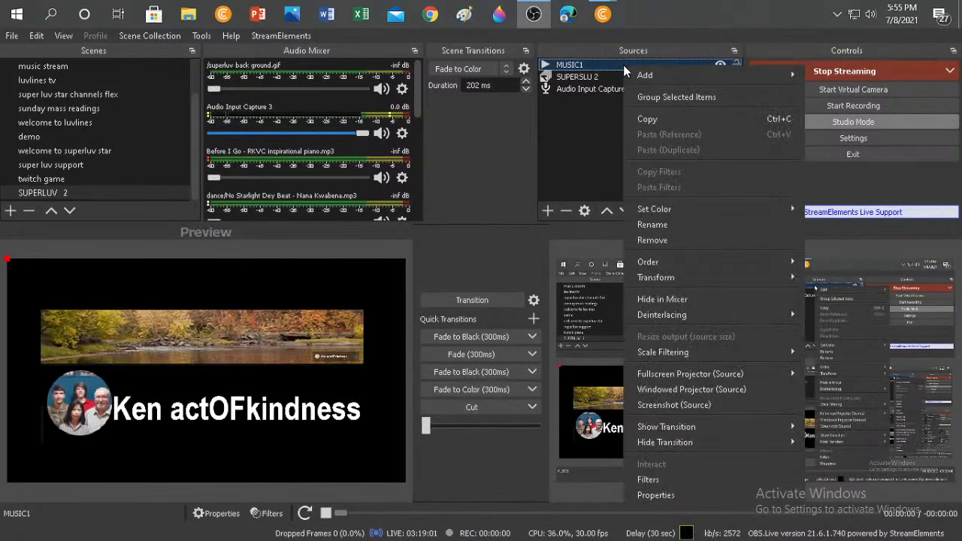
click(700, 223)
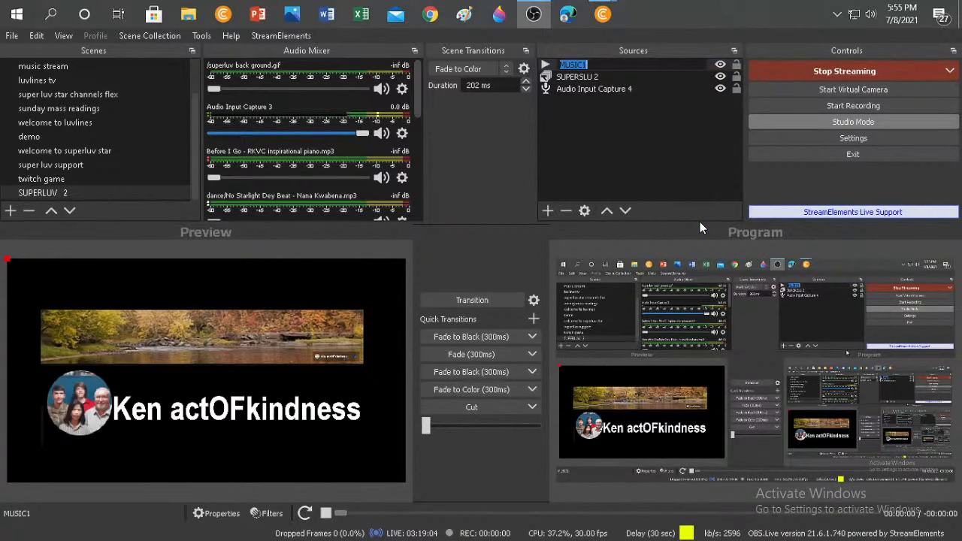
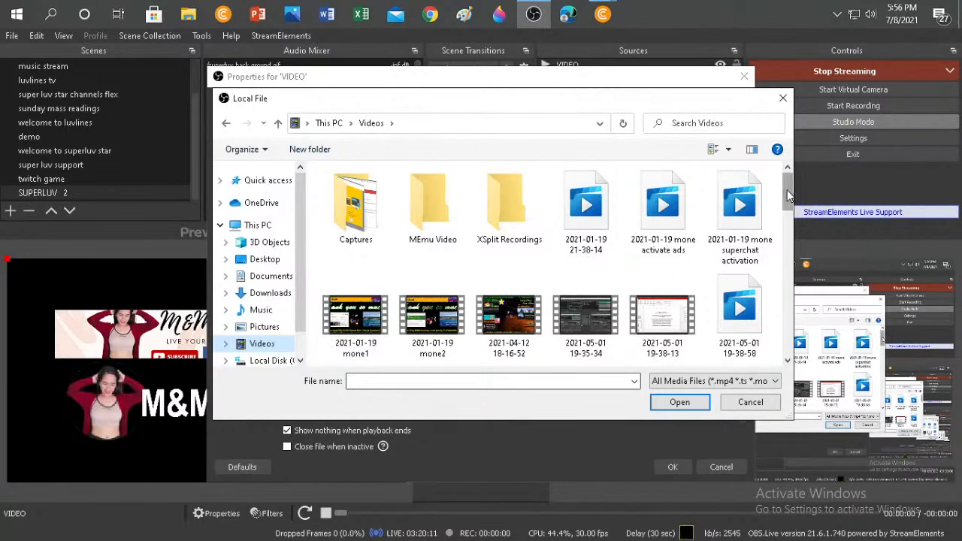
drag(787, 189, 788, 347)
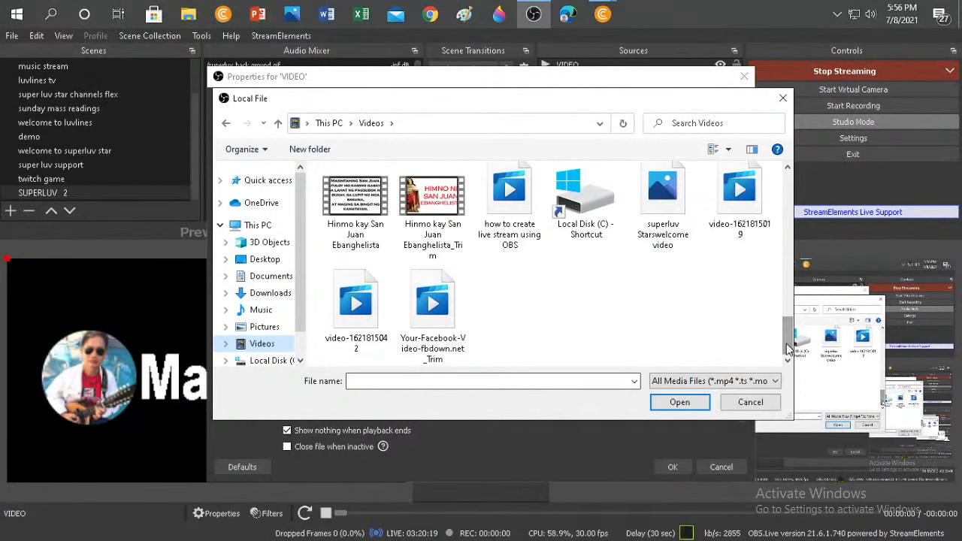
click(280, 297)
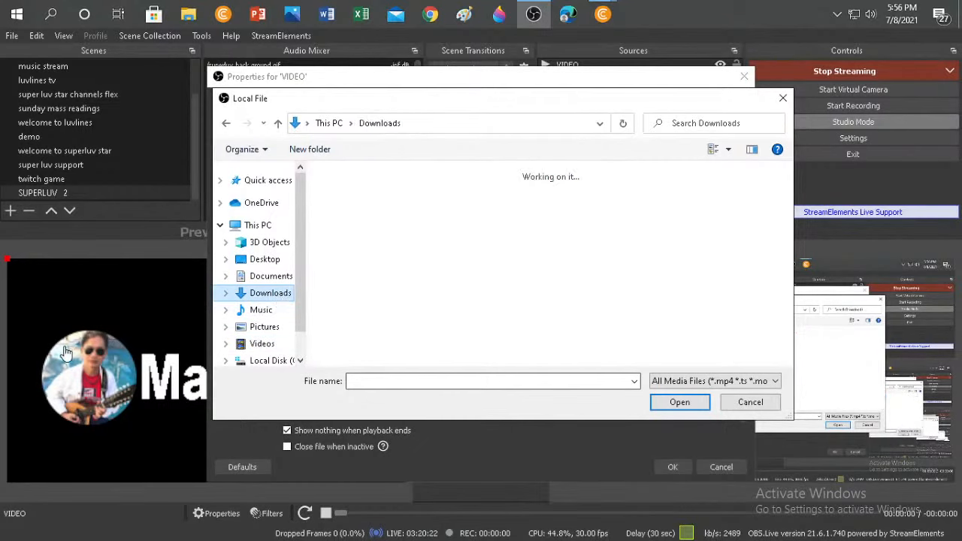
click(263, 345)
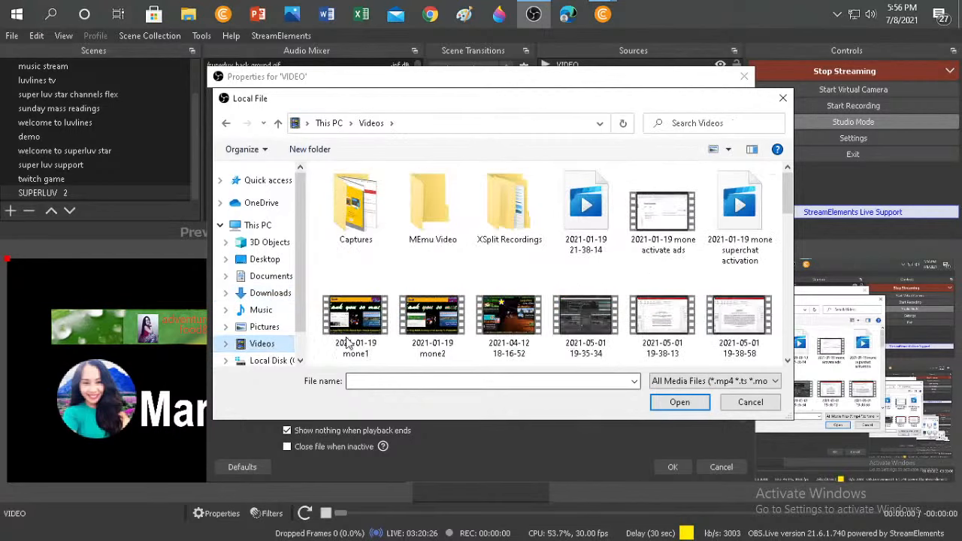
drag(787, 203, 789, 342)
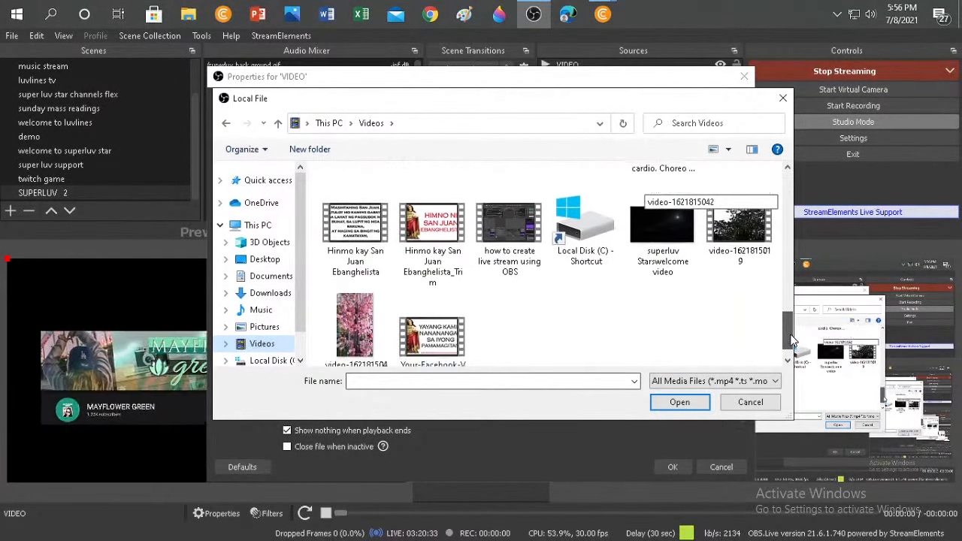
click(348, 343)
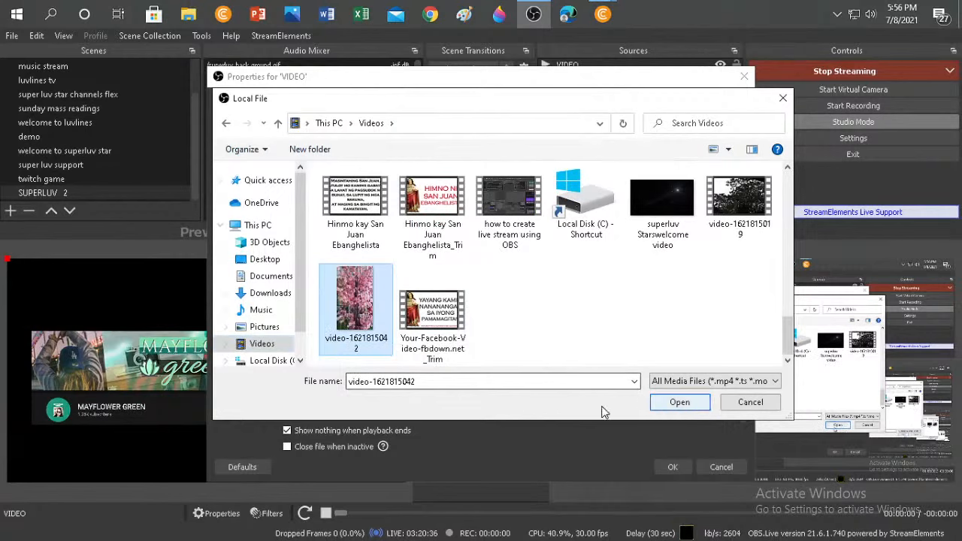
click(681, 402)
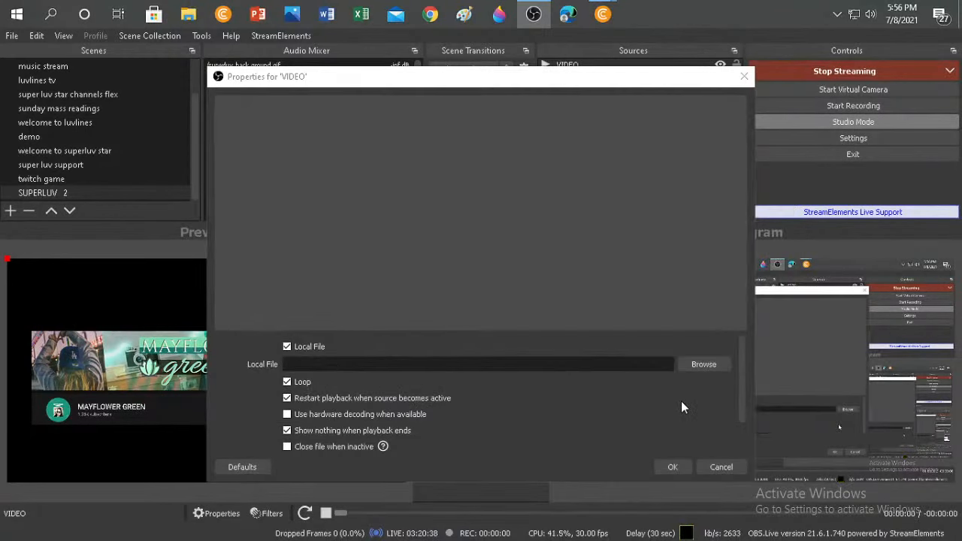
click(668, 466)
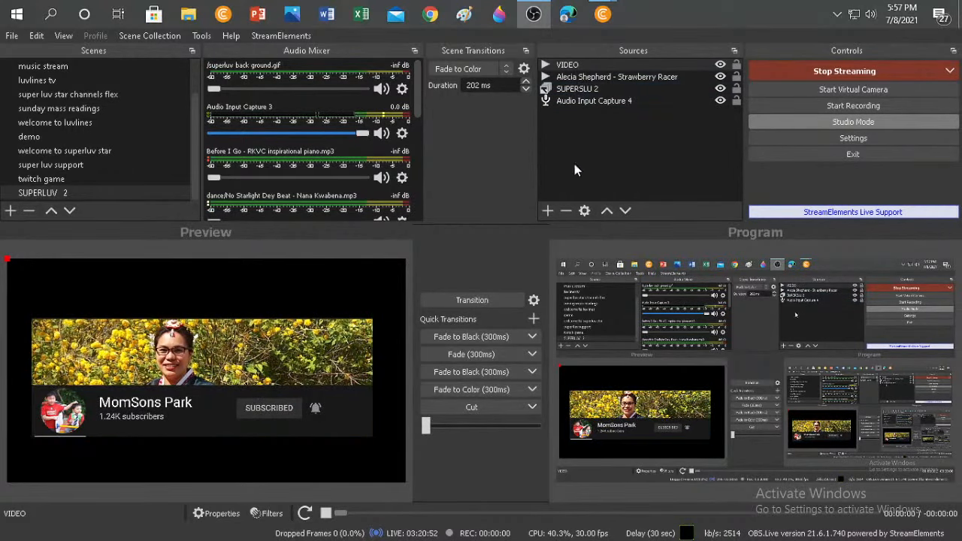
Add a new Text (GDI+) source named SUPERS to the SUPERLUV 2 scene
click(548, 211)
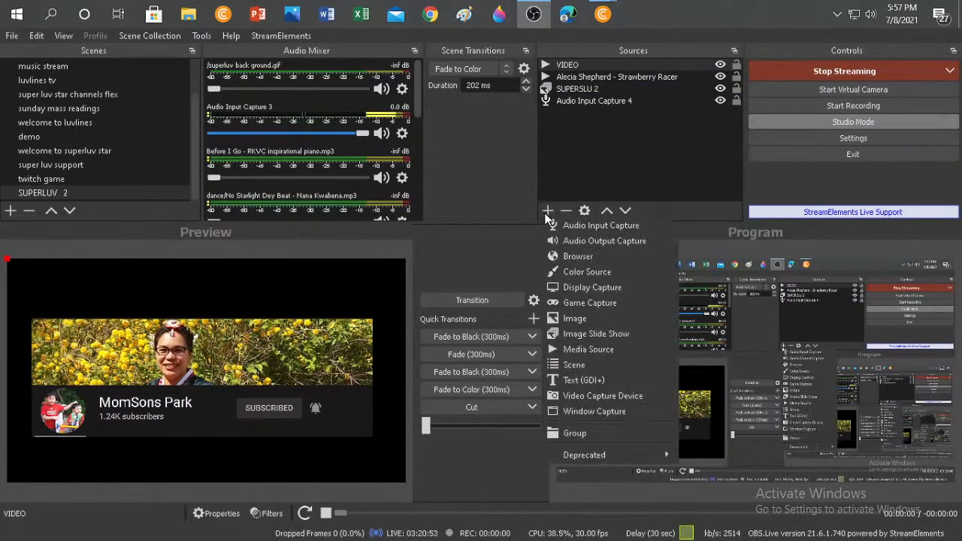
click(593, 381)
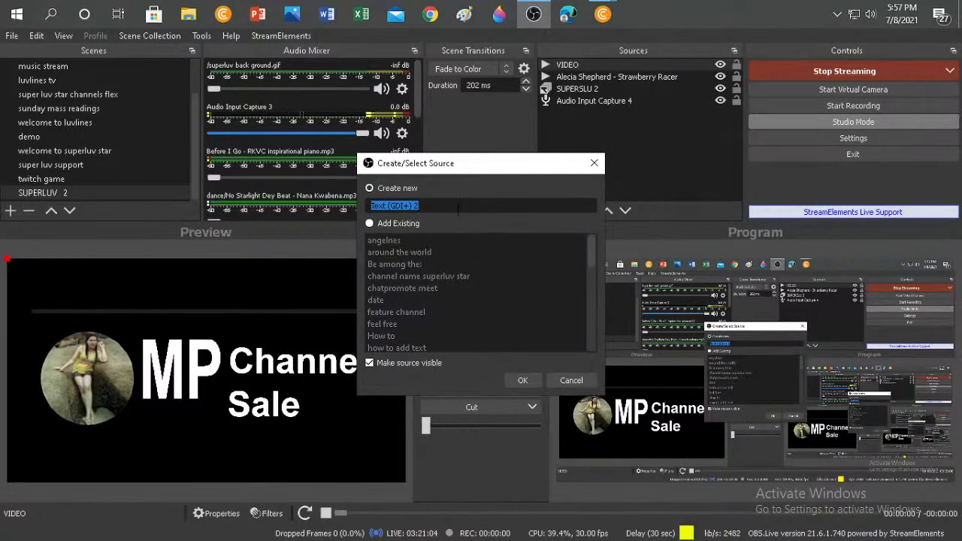
text(T)
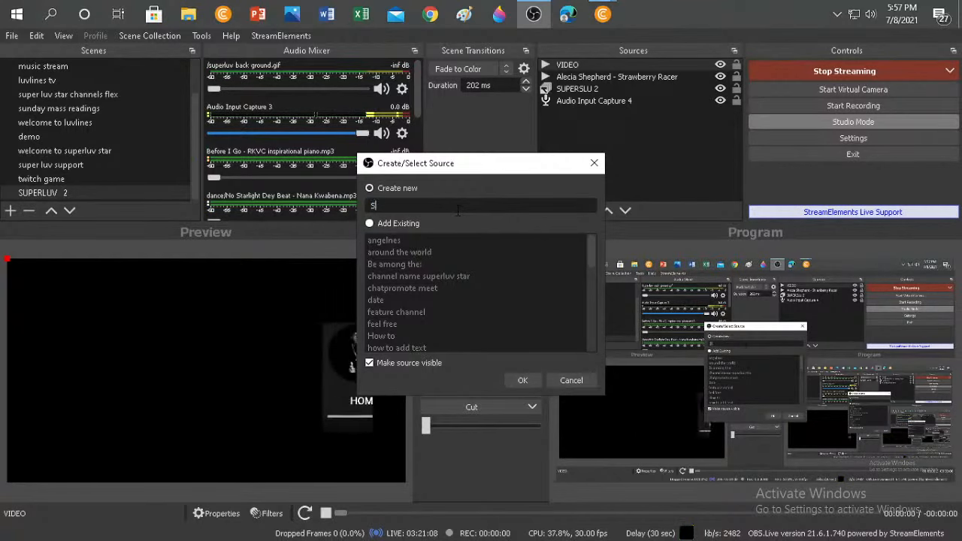
text(SUPERS)
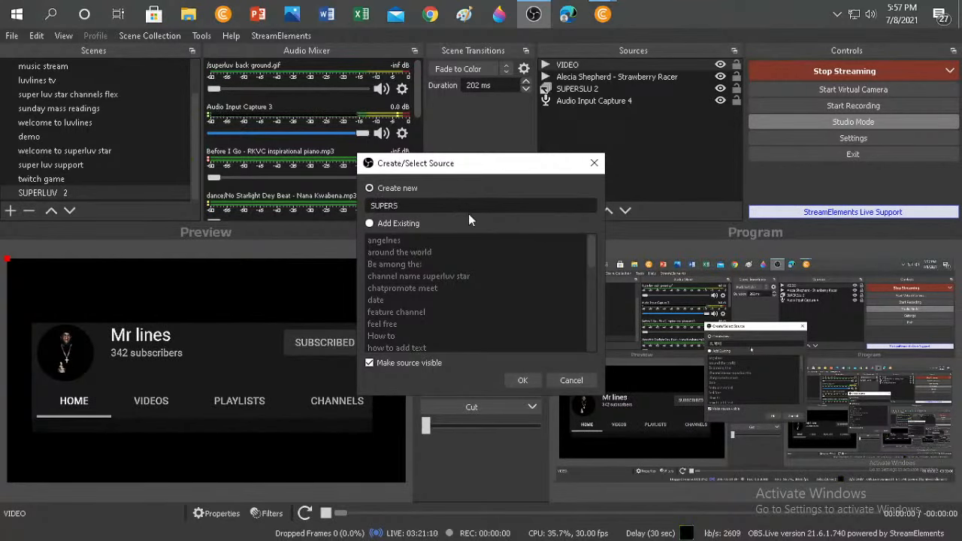
click(523, 381)
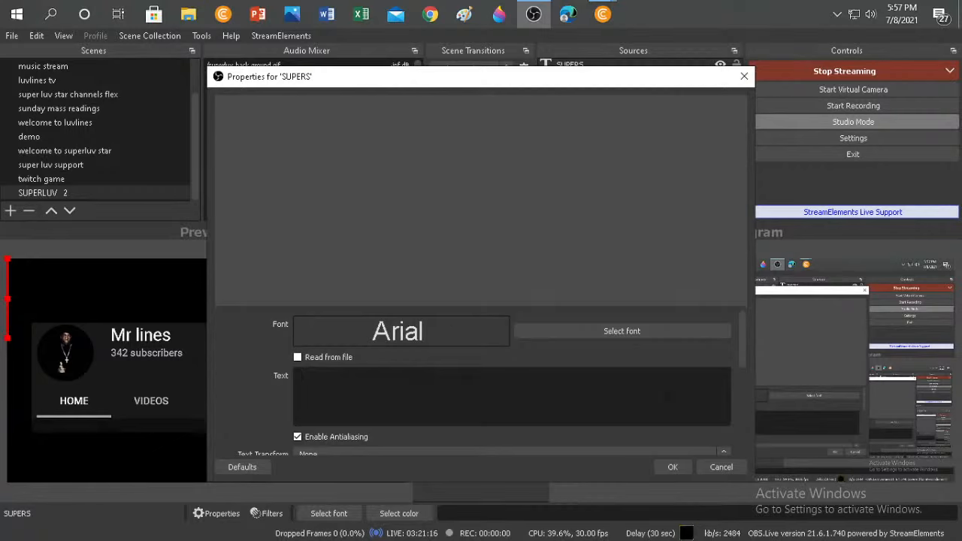
Enter "Superluv Channels" as the text of the SUPERS source, capitalising both words
text(sup)
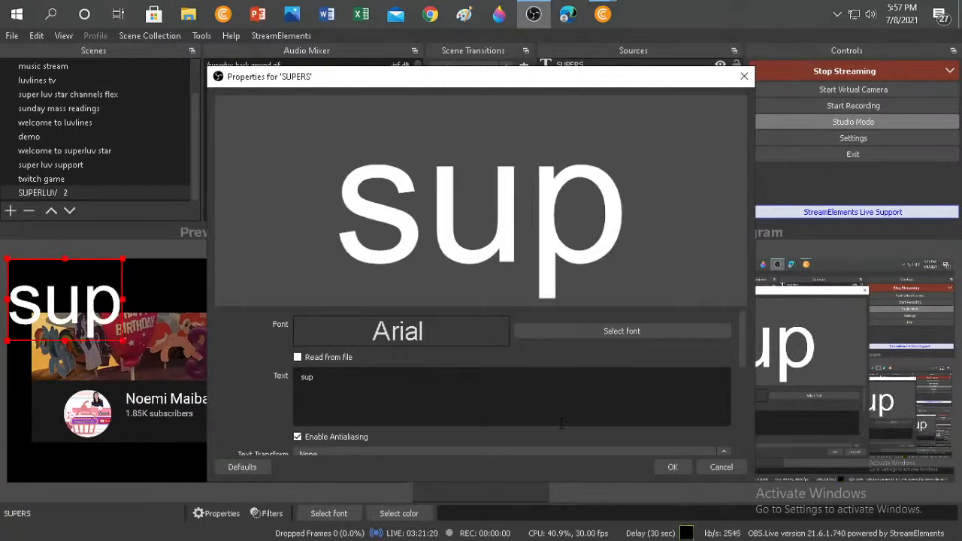
text(erlu)
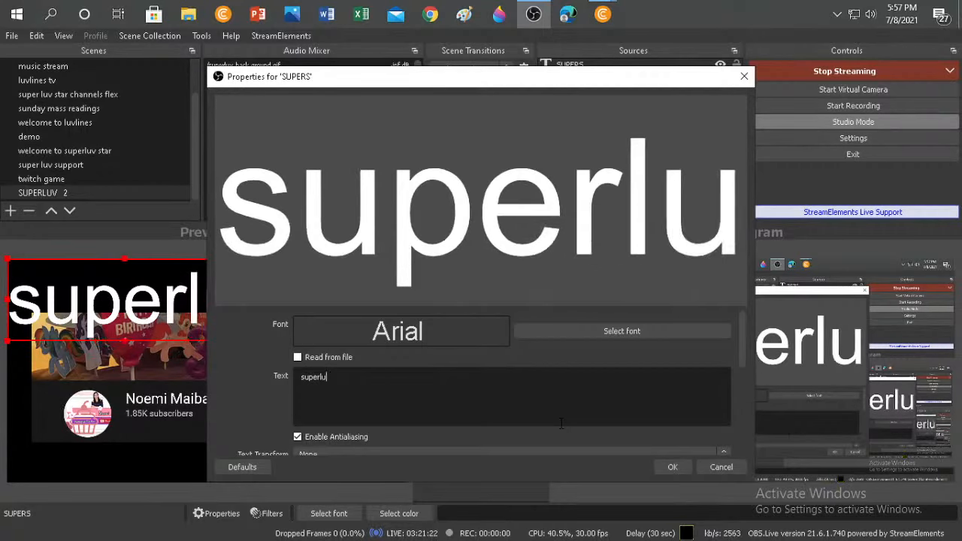
text(v channels)
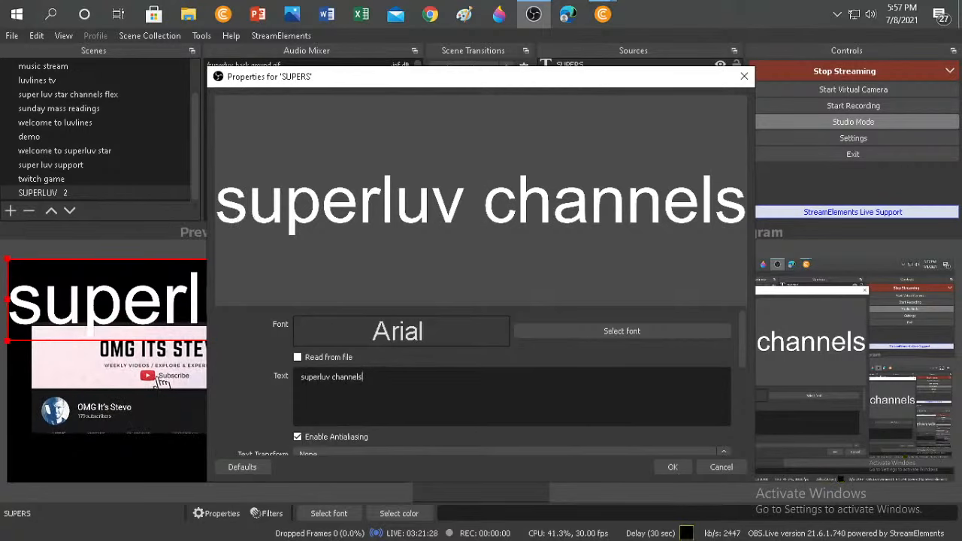
click(304, 376)
key(BackSpace)
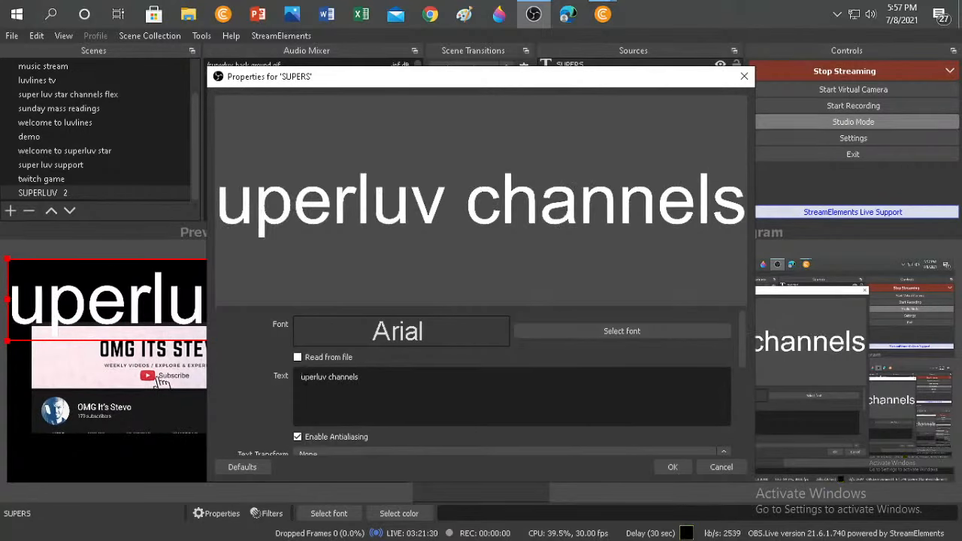
text(S)
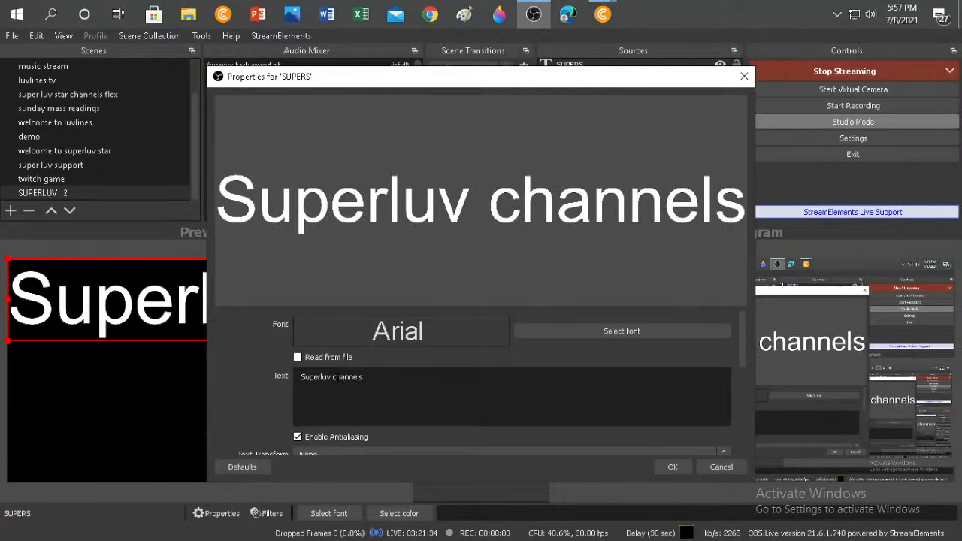
key(BackSpace)
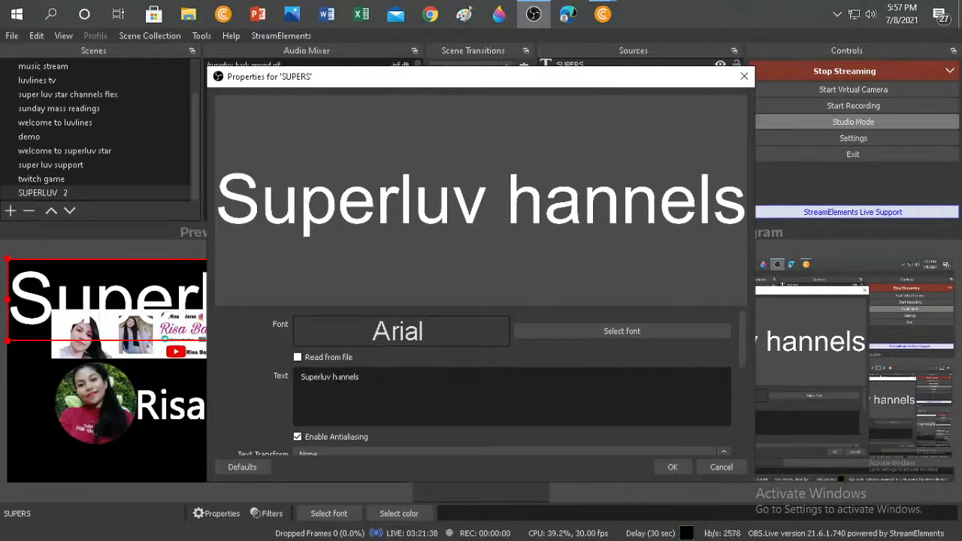
text(C)
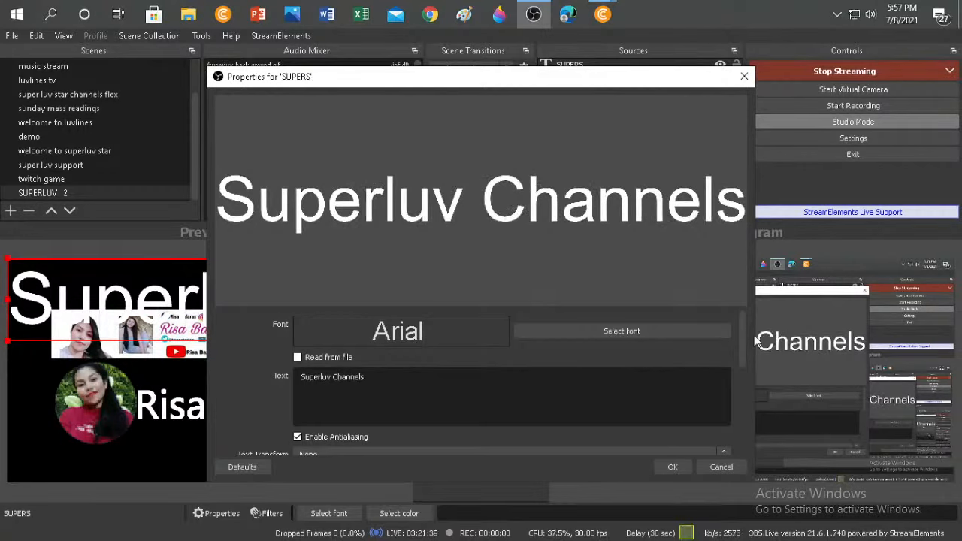
Set the SUPERS text font to Harrington Regular at size 100, trying other fonts from the list first
click(697, 332)
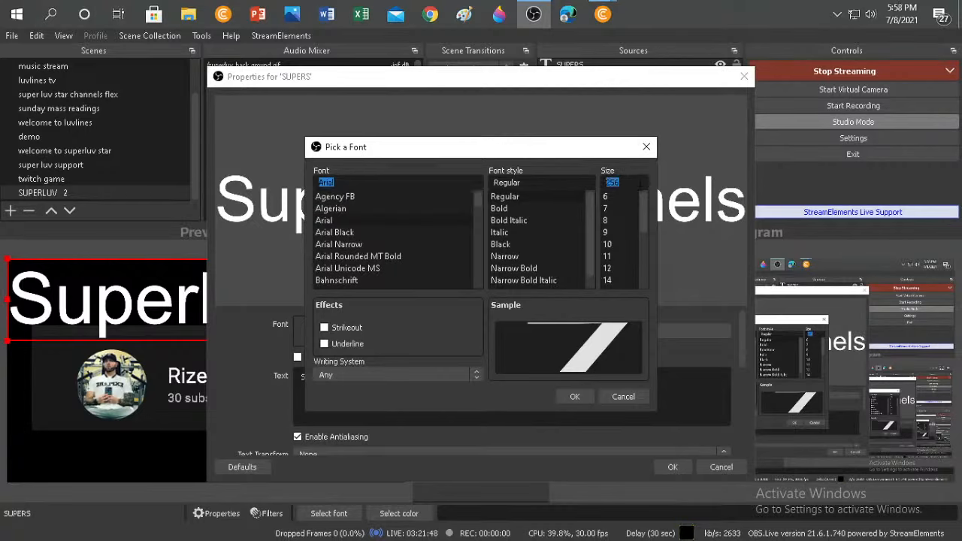
text(100)
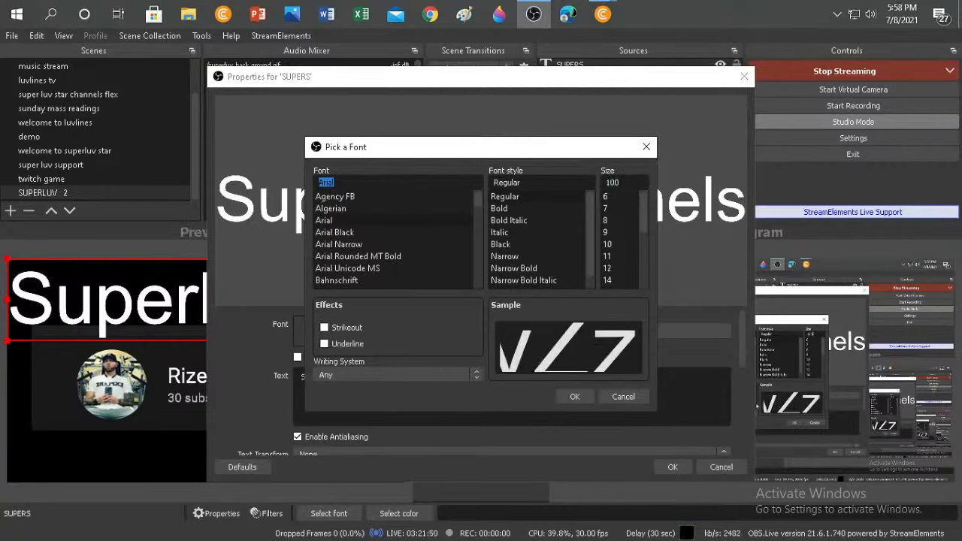
click(477, 205)
click(342, 269)
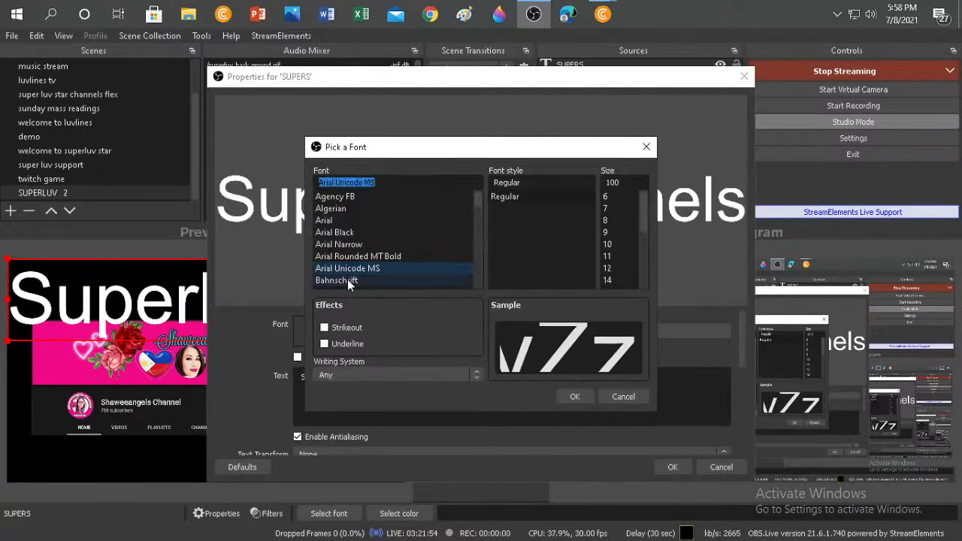
click(347, 279)
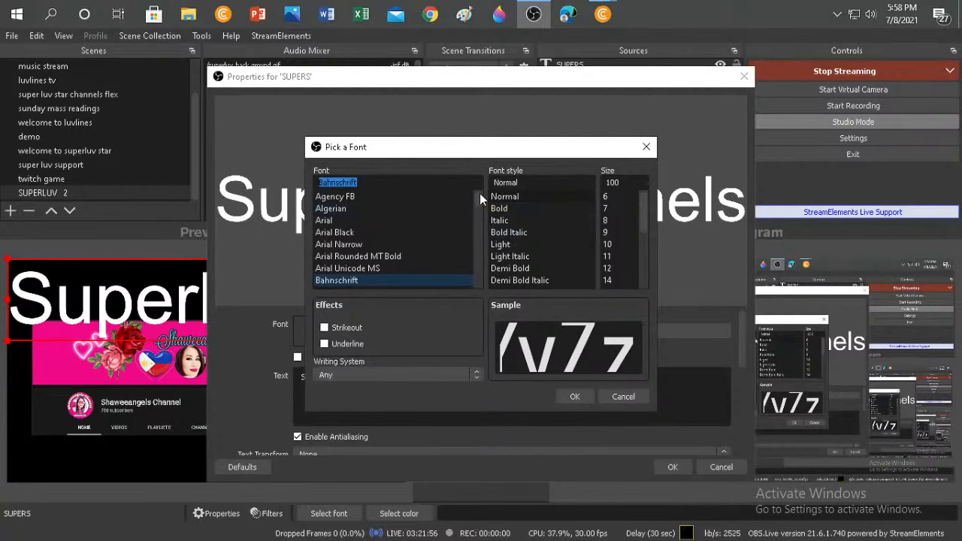
drag(479, 193, 480, 209)
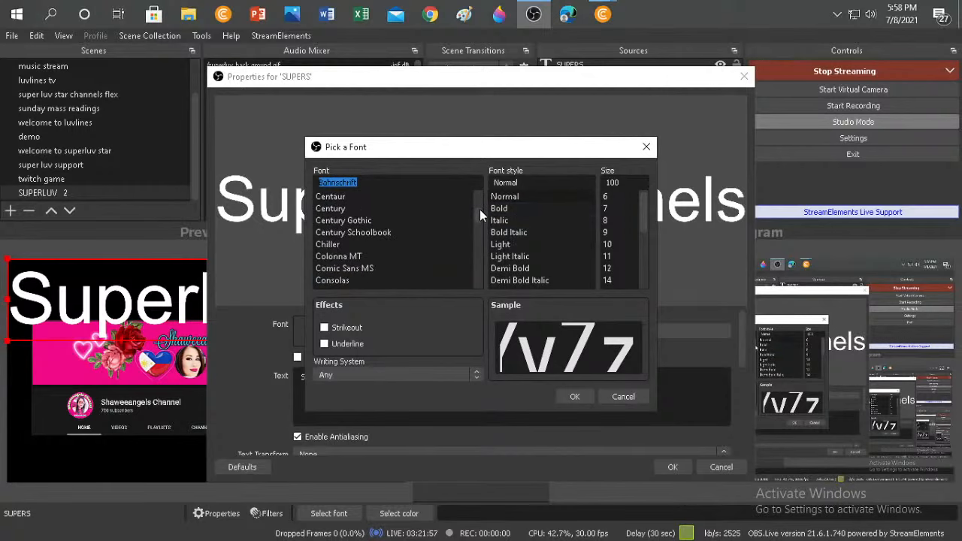
click(368, 268)
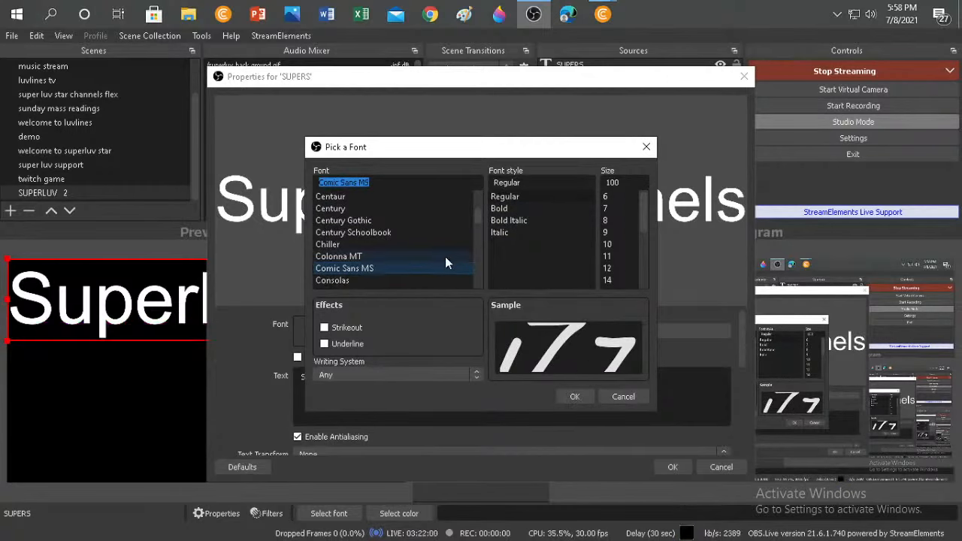
drag(479, 211, 479, 228)
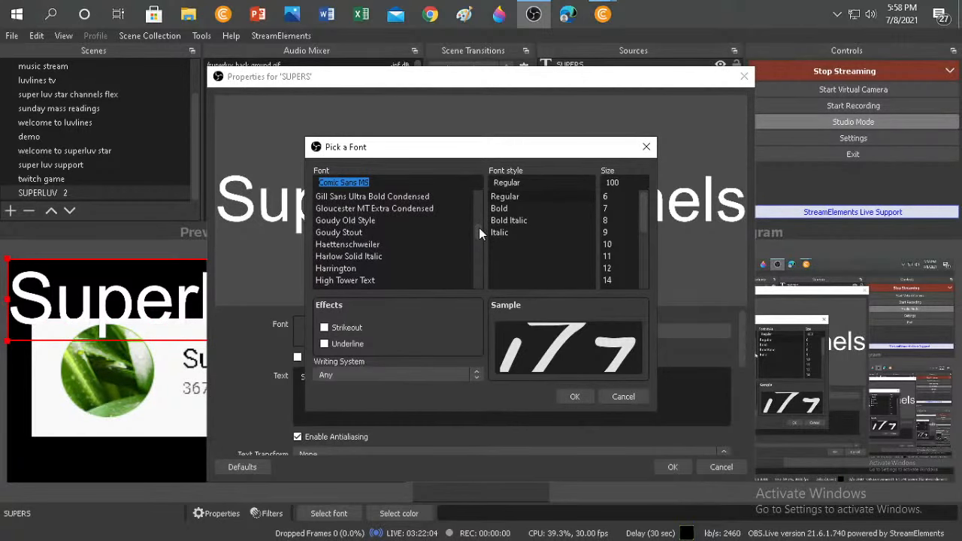
click(356, 269)
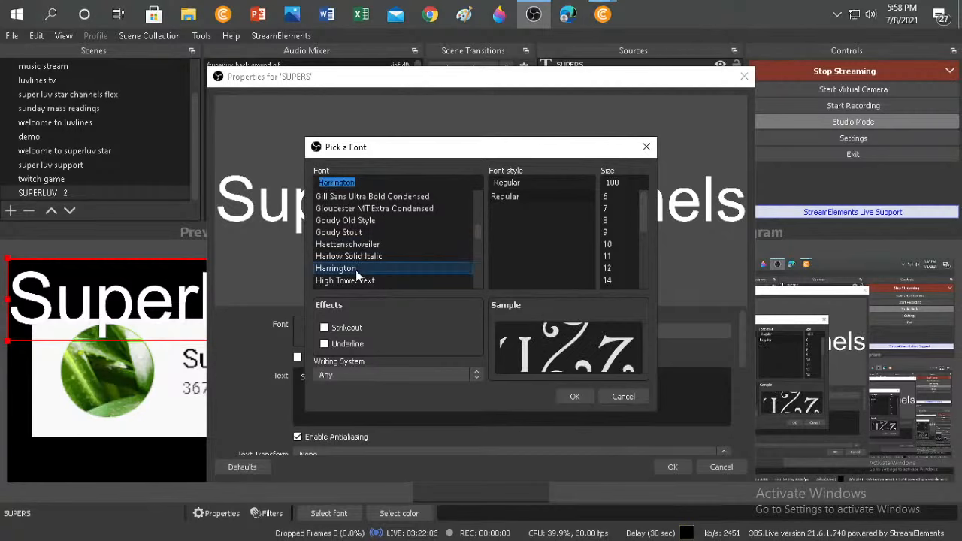
click(575, 398)
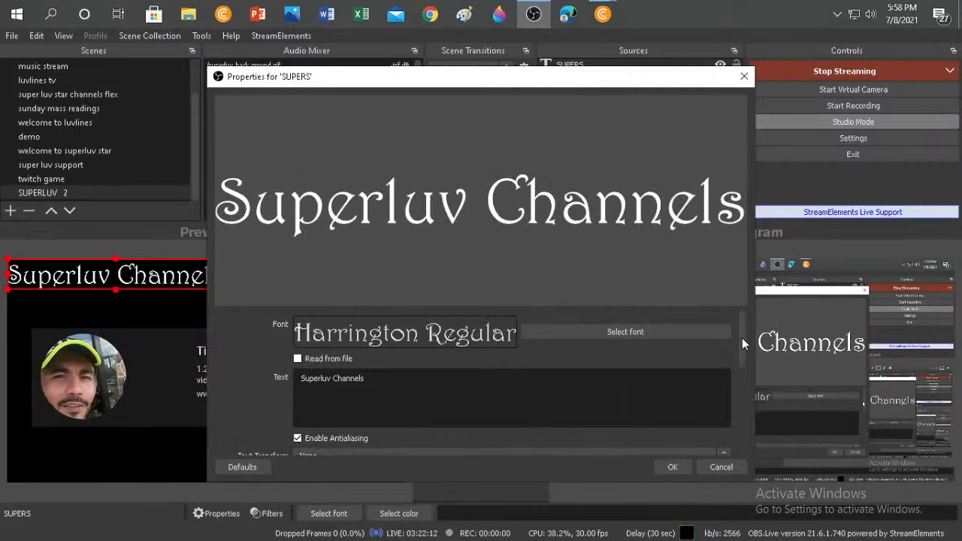
Change the SUPERS text color to yellow, #ffec21
drag(741, 335, 742, 400)
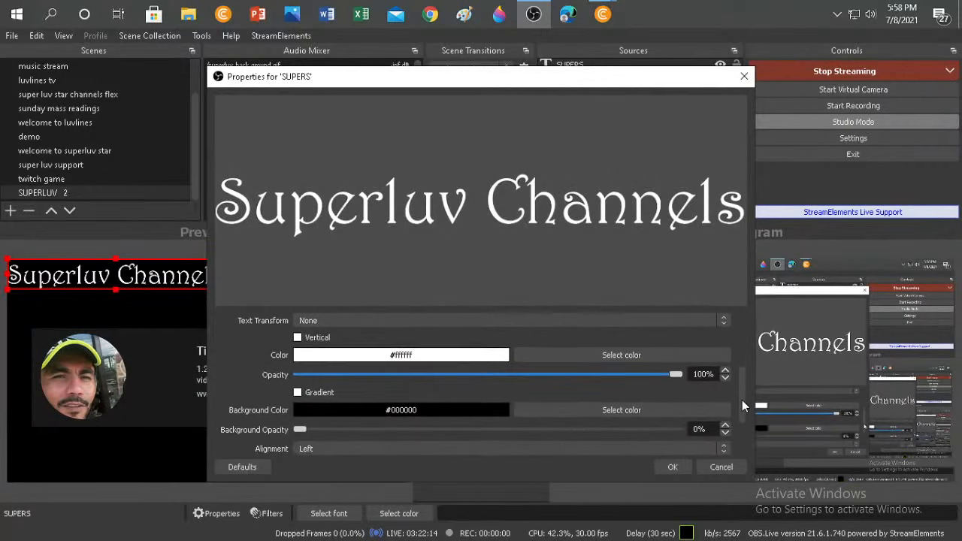
click(673, 355)
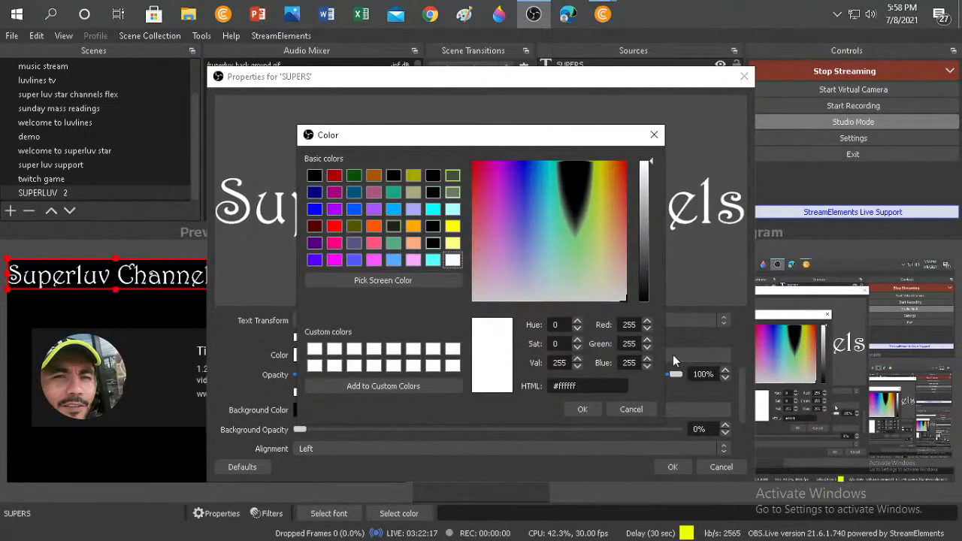
click(602, 179)
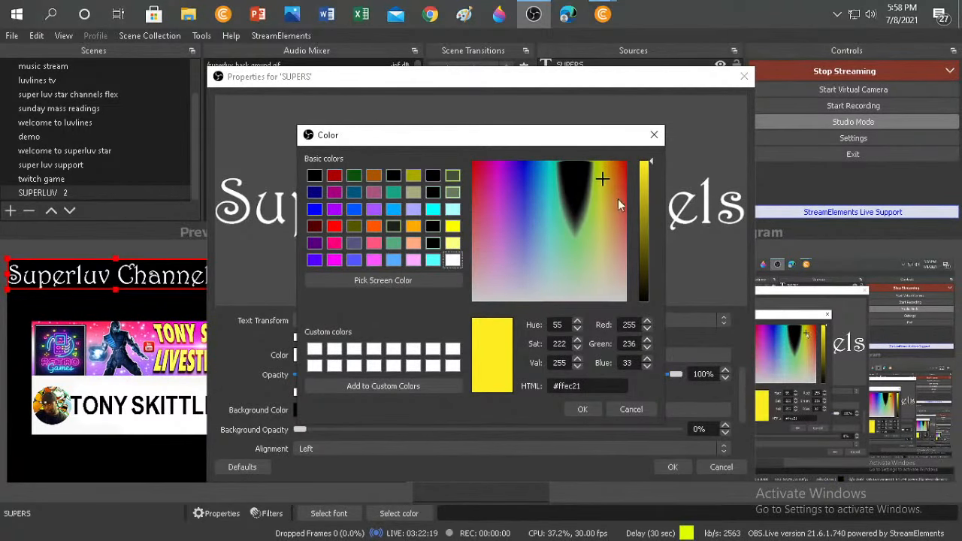
click(582, 409)
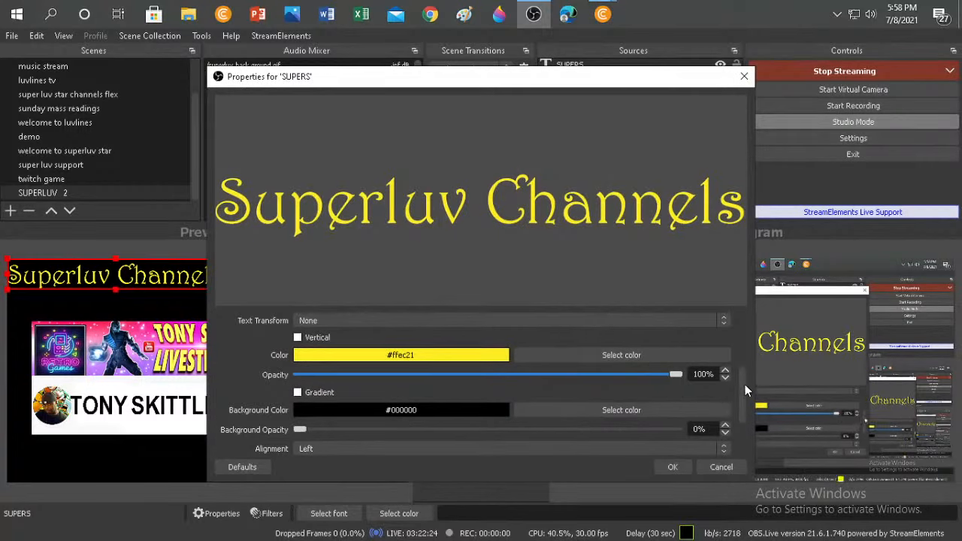
Enable the outline on the SUPERS text and set its outline color to pink, #ff55ff
drag(745, 384, 746, 421)
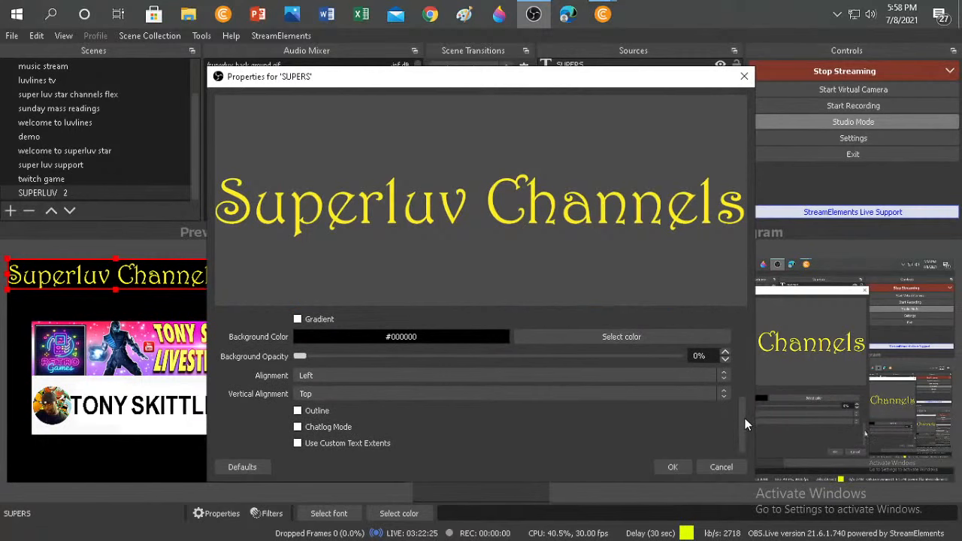
click(298, 411)
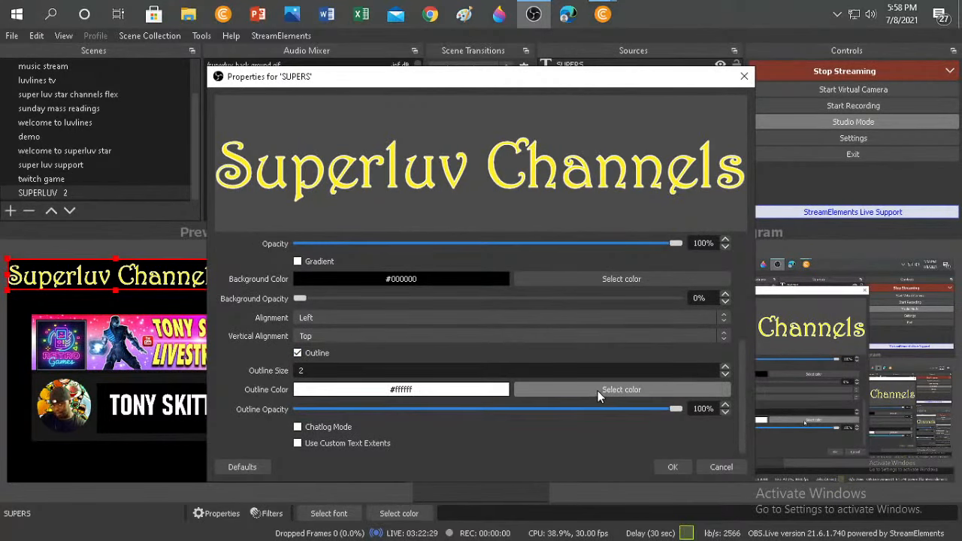
click(638, 389)
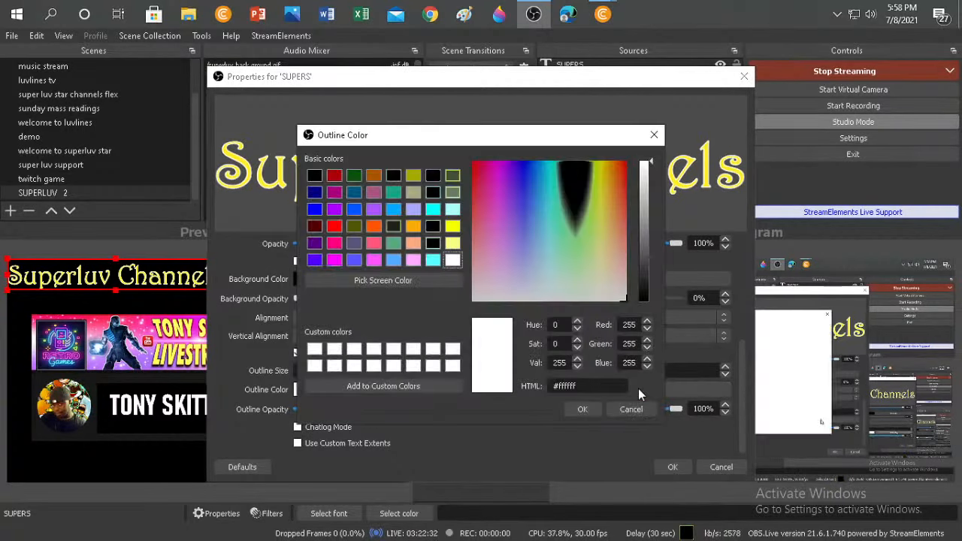
click(412, 227)
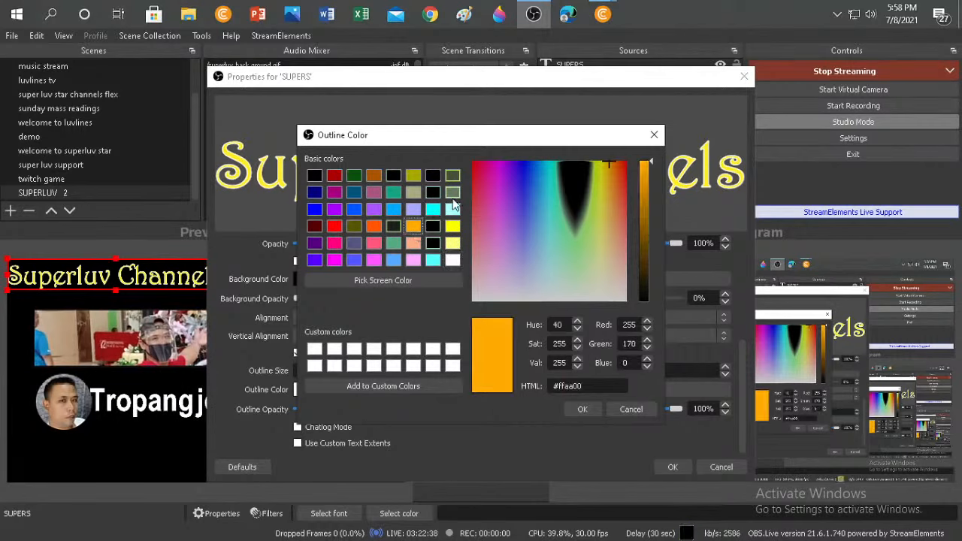
click(453, 177)
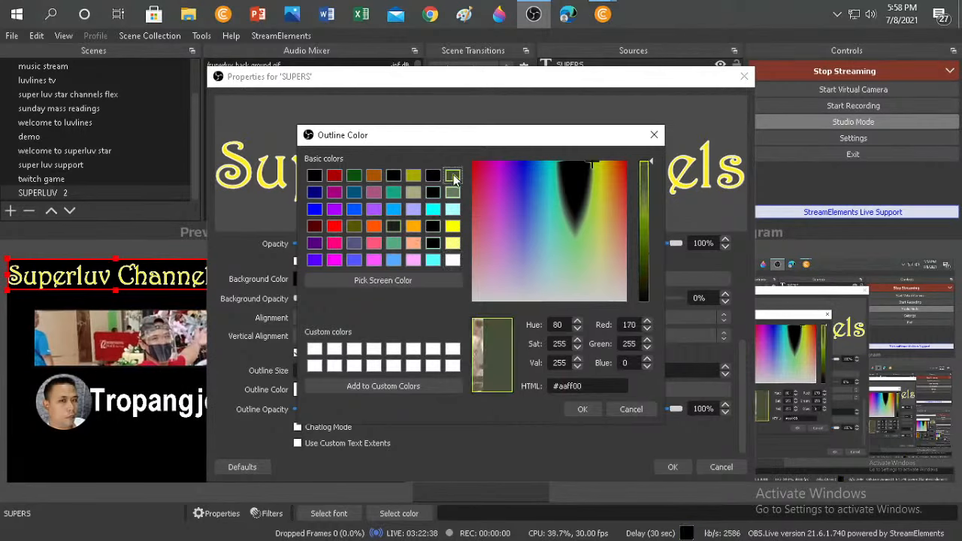
click(374, 259)
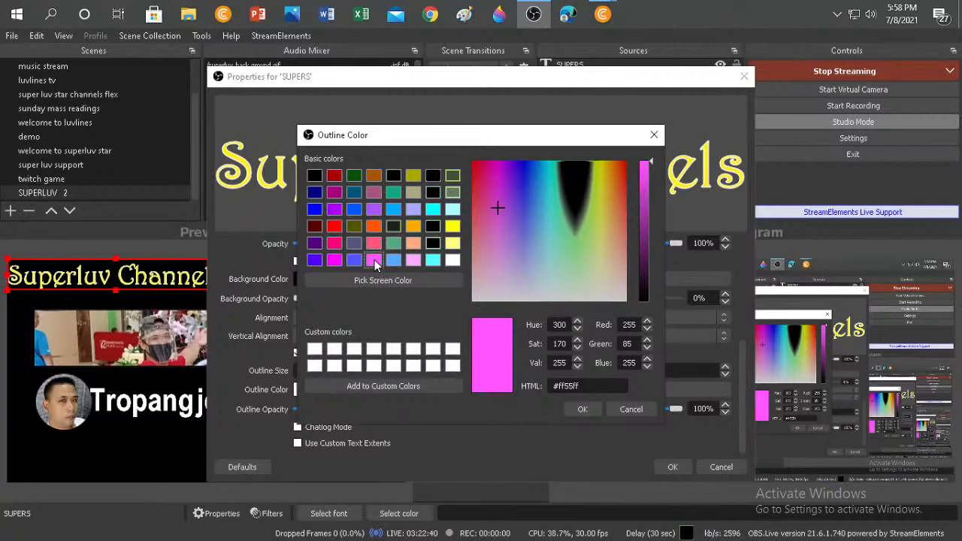
click(584, 409)
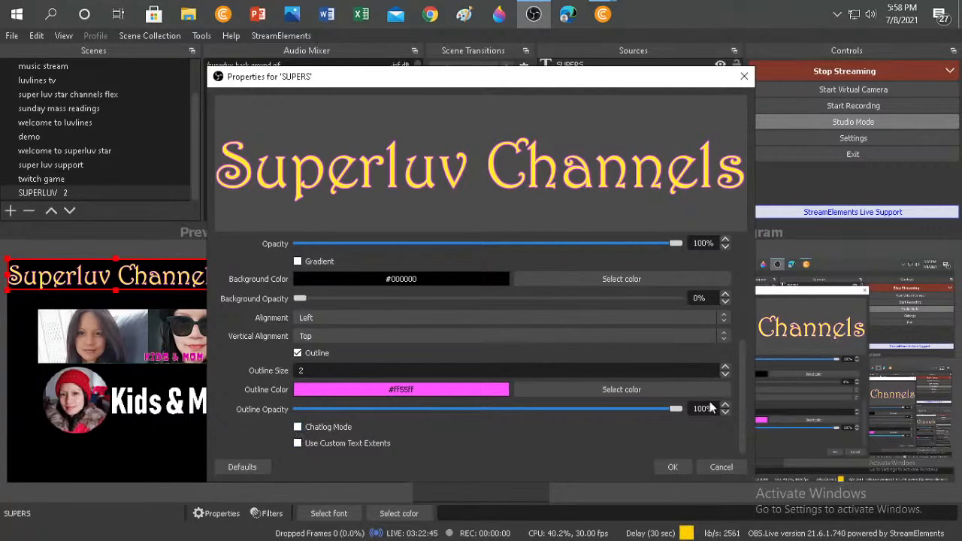
Set the SUPERS text outline size to 7, trying thicker outlines first, and apply the text properties
click(726, 368)
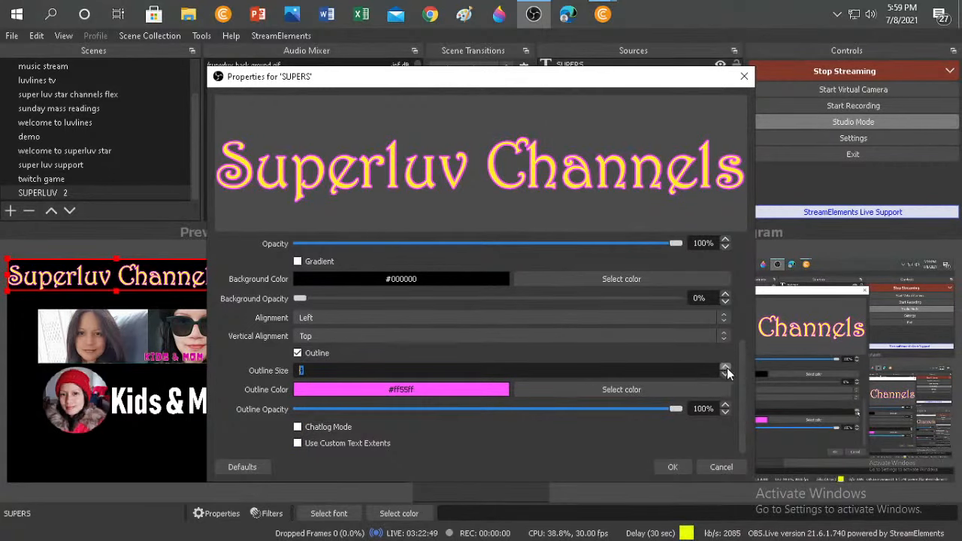
click(725, 368)
click(725, 368)
click(725, 368)
click(725, 368)
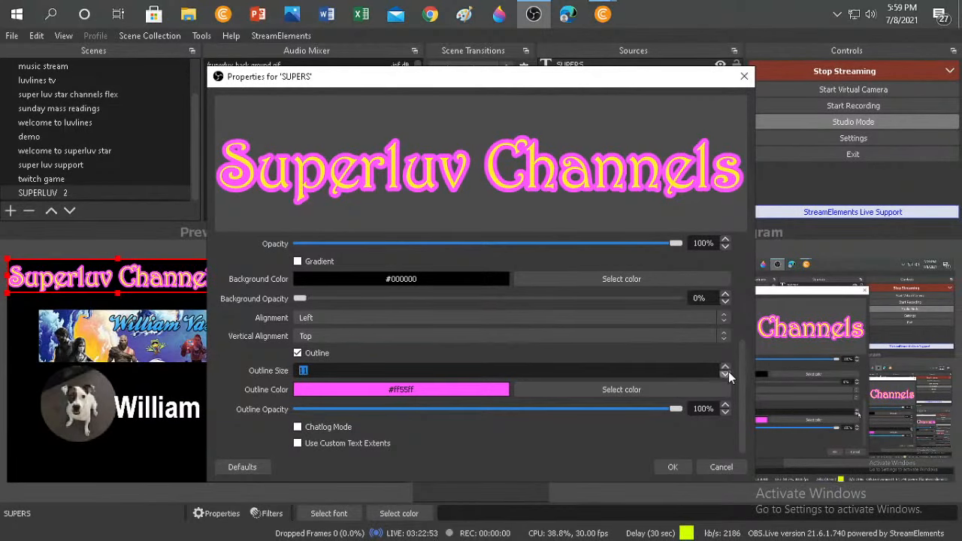
click(728, 371)
click(729, 371)
click(728, 371)
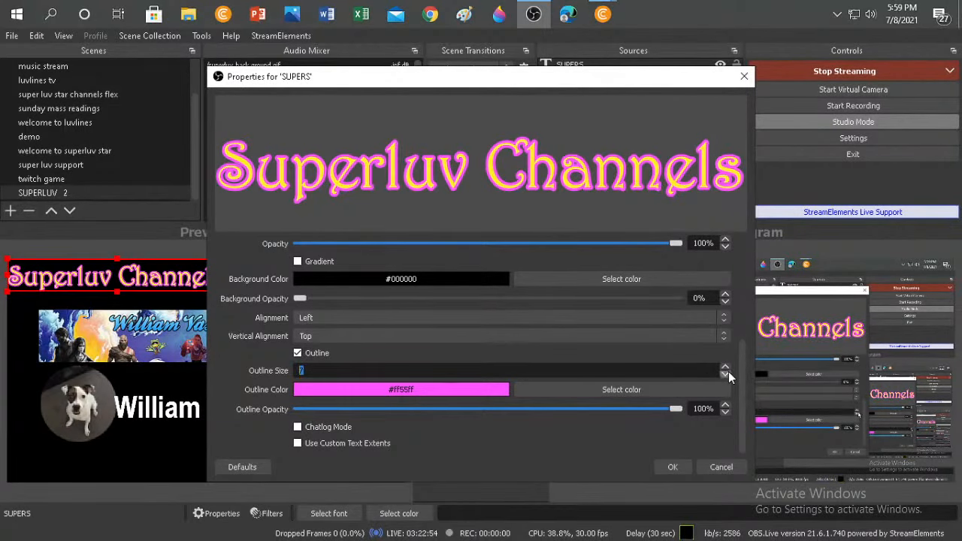
click(675, 466)
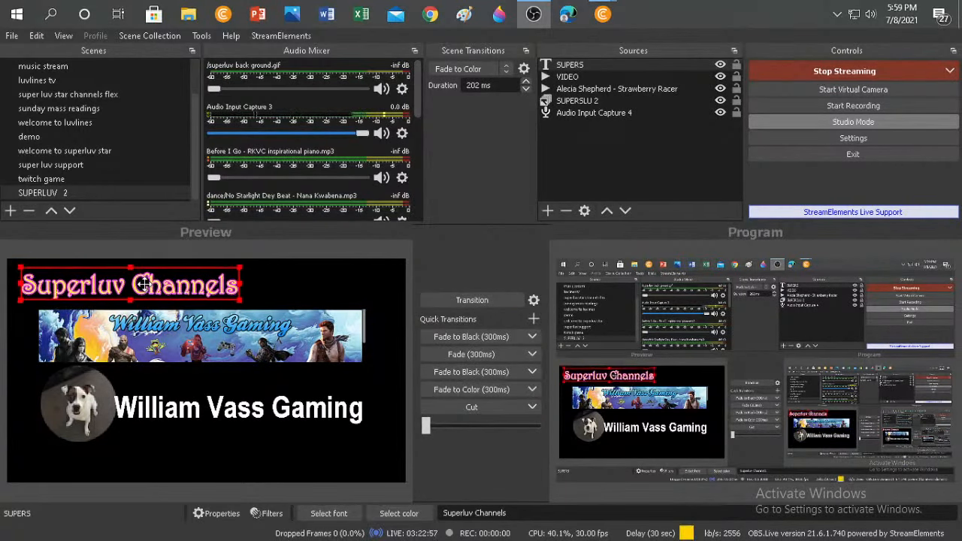
Move the "Superluv Channels" title toward the middle of the canvas, above the slideshow images
drag(145, 284, 196, 284)
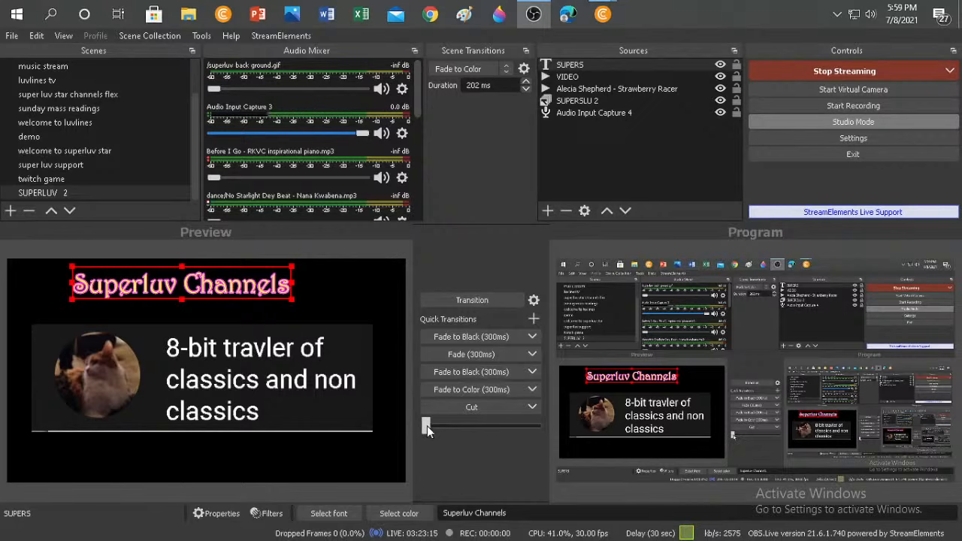
mouse_move(427, 426)
mouse_down()
mouse_move(448, 428)
mouse_move(409, 429)
mouse_up()
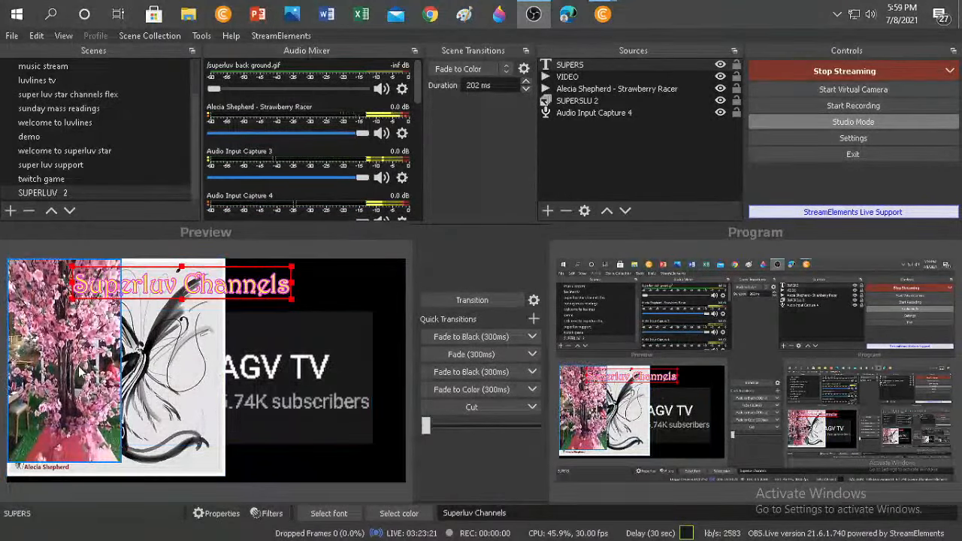
Enlarge the VIDEO source from its lower-right corner so it covers nearly the whole preview canvas
click(117, 460)
drag(117, 460, 293, 503)
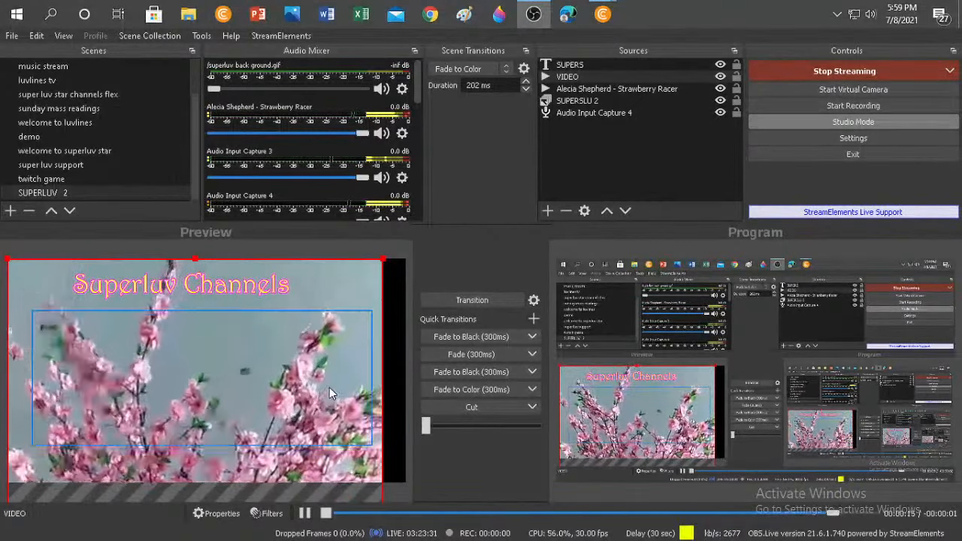
click(400, 251)
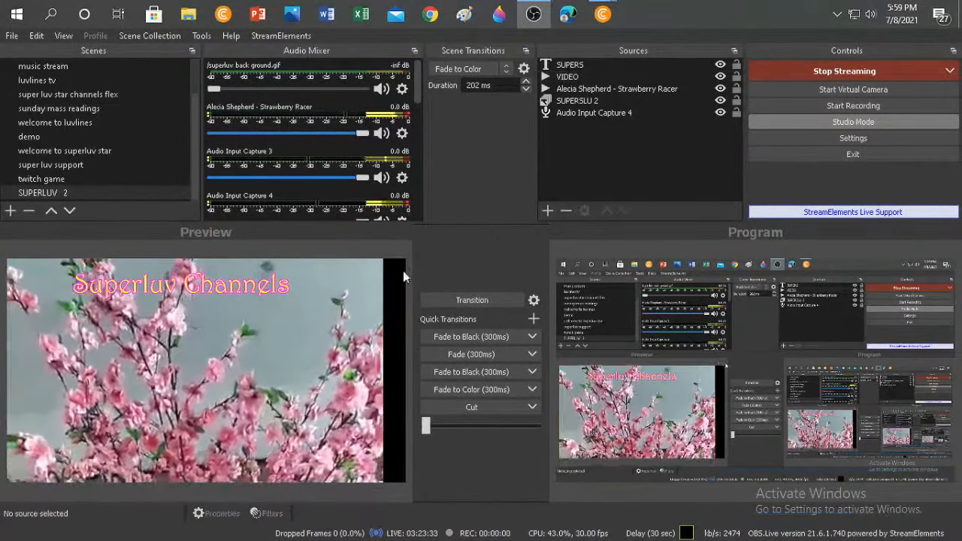
click(333, 338)
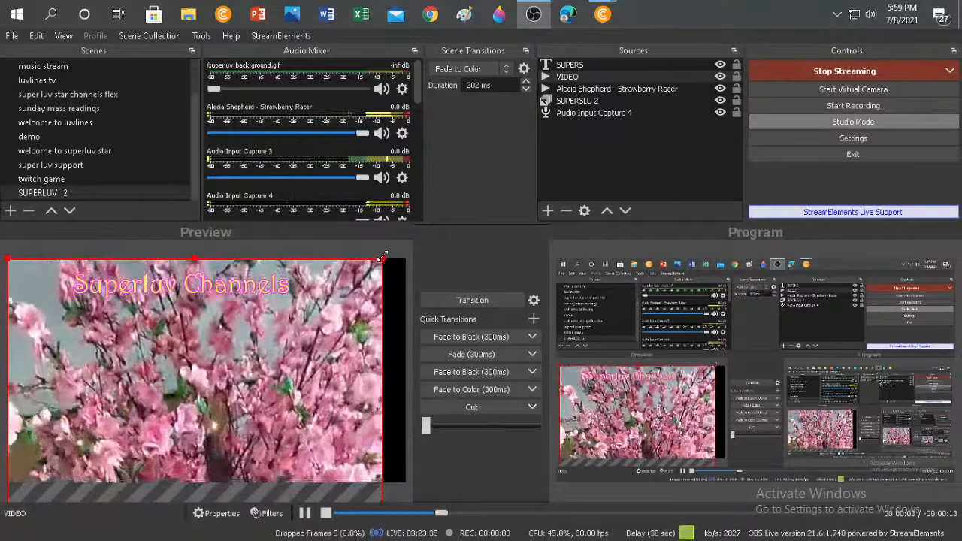
click(402, 250)
click(347, 349)
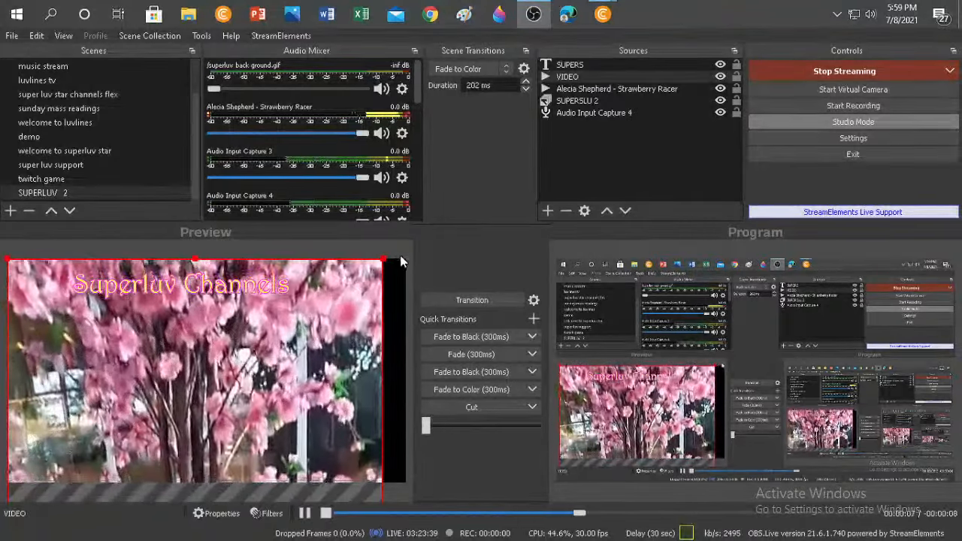
click(174, 353)
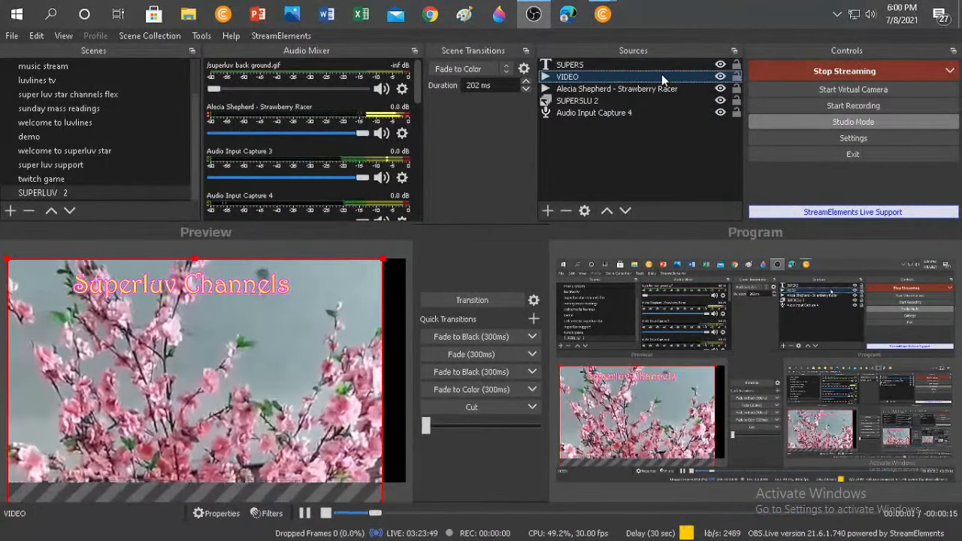
right_click(661, 75)
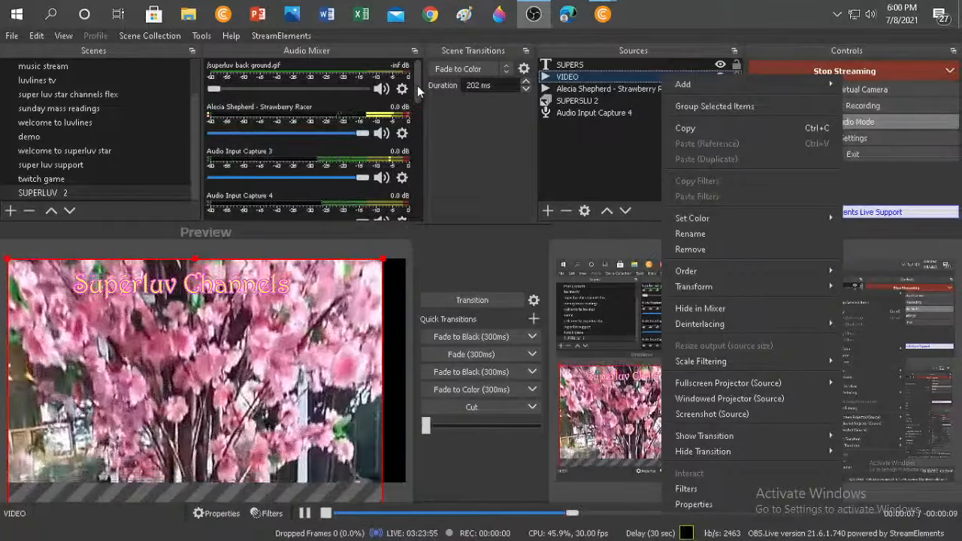
click(420, 81)
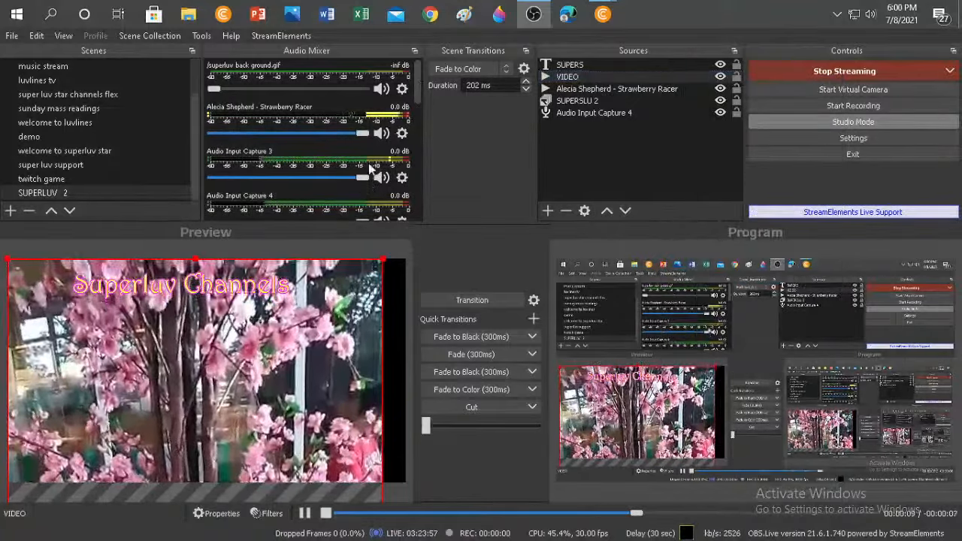
Lower the volume of the Strawberry Racer background music to -36.6 dB in the audio mixer
drag(276, 141, 267, 142)
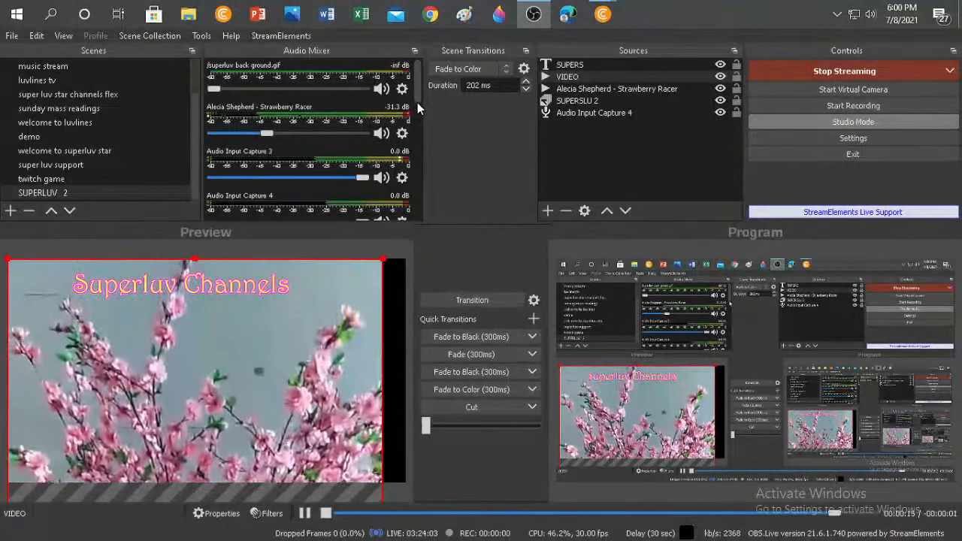
drag(417, 102, 417, 146)
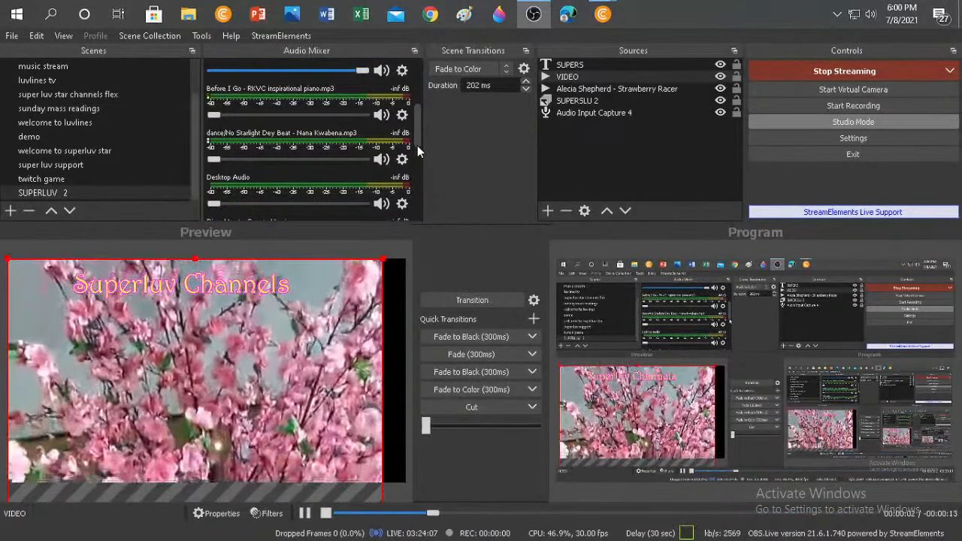
drag(418, 145, 419, 134)
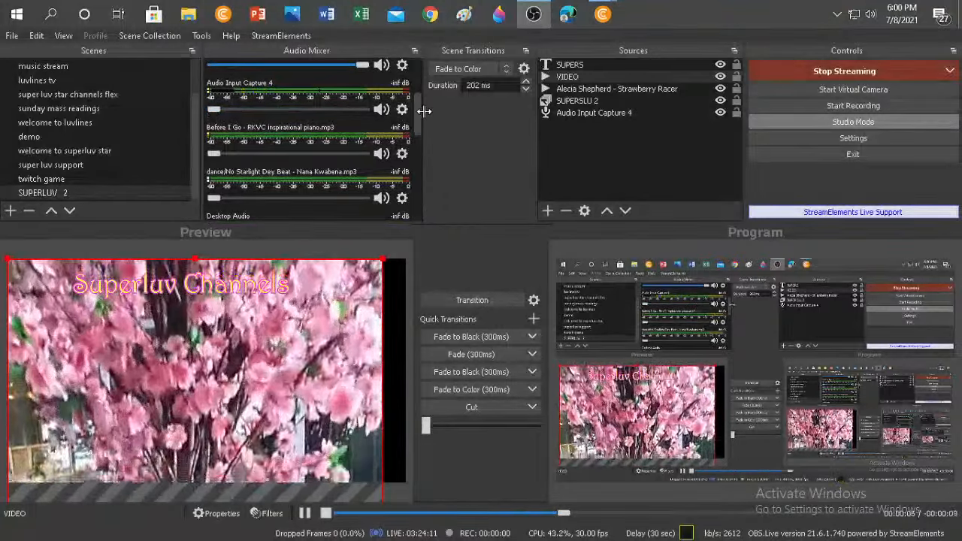
drag(416, 101, 429, 83)
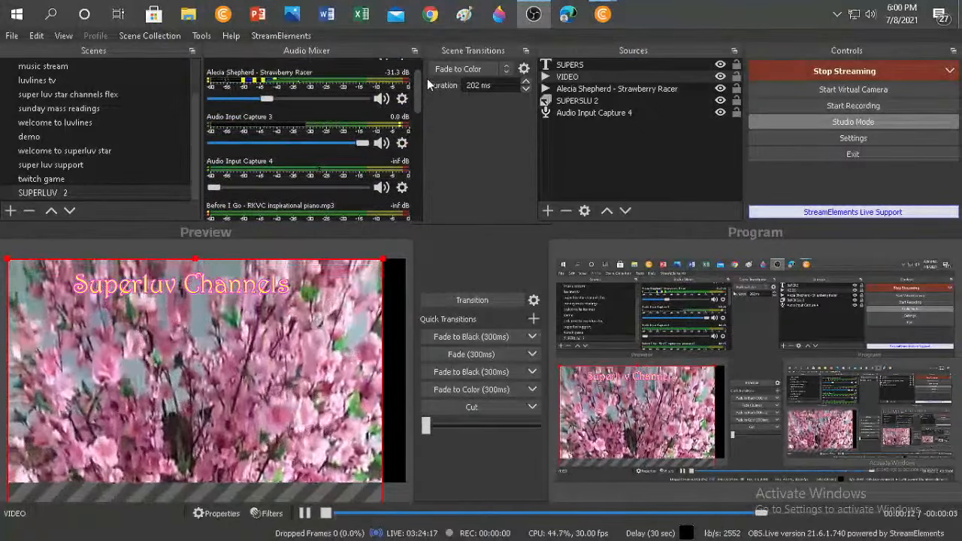
drag(420, 83, 129, 206)
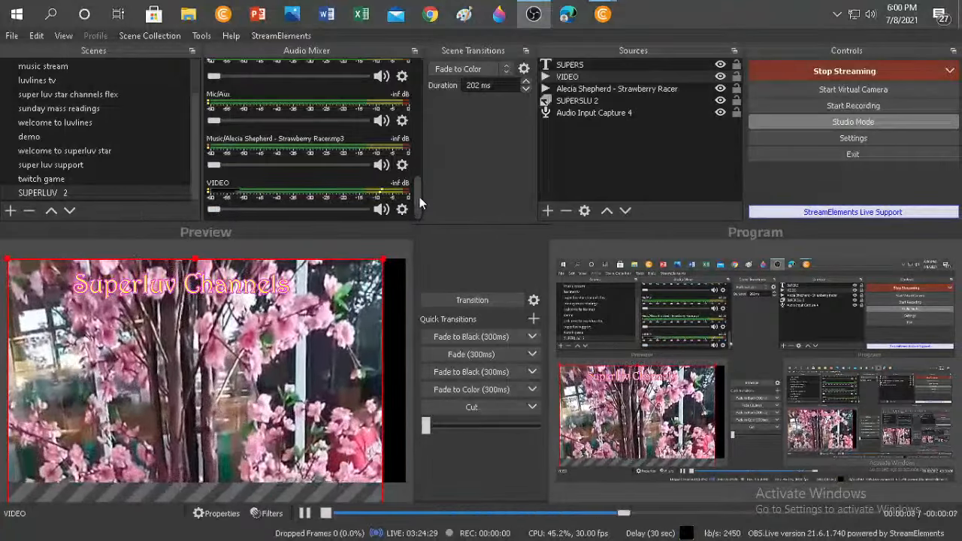
drag(416, 207, 418, 87)
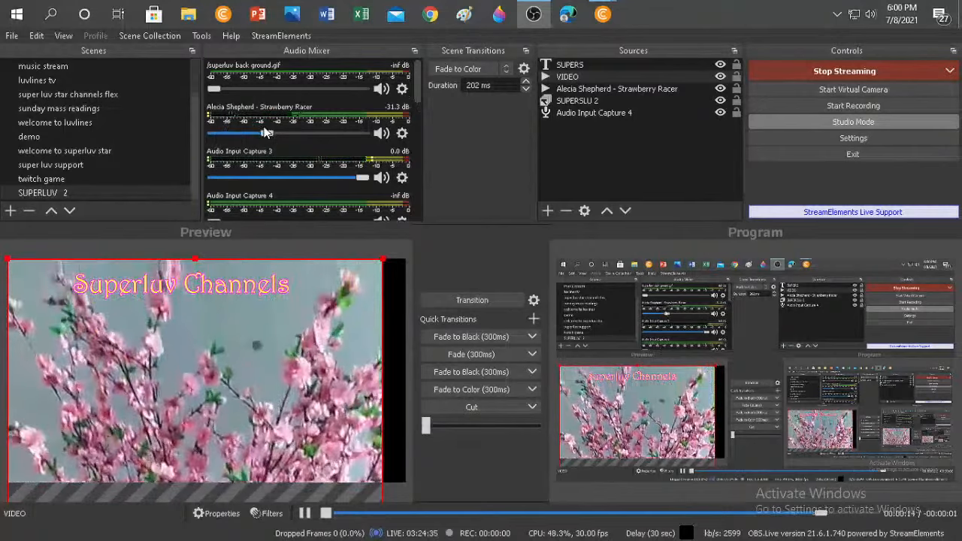
drag(263, 134, 259, 132)
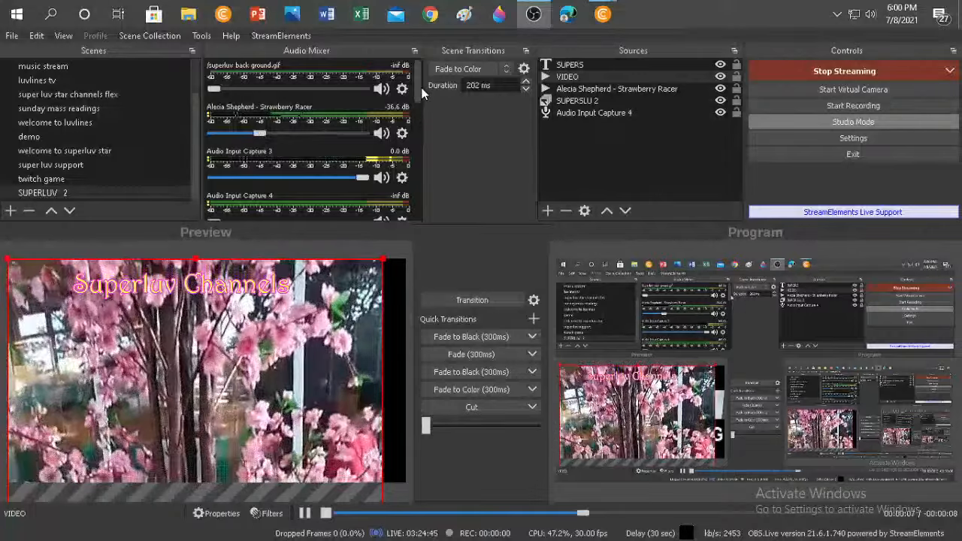
scroll(419, 90, down, 4)
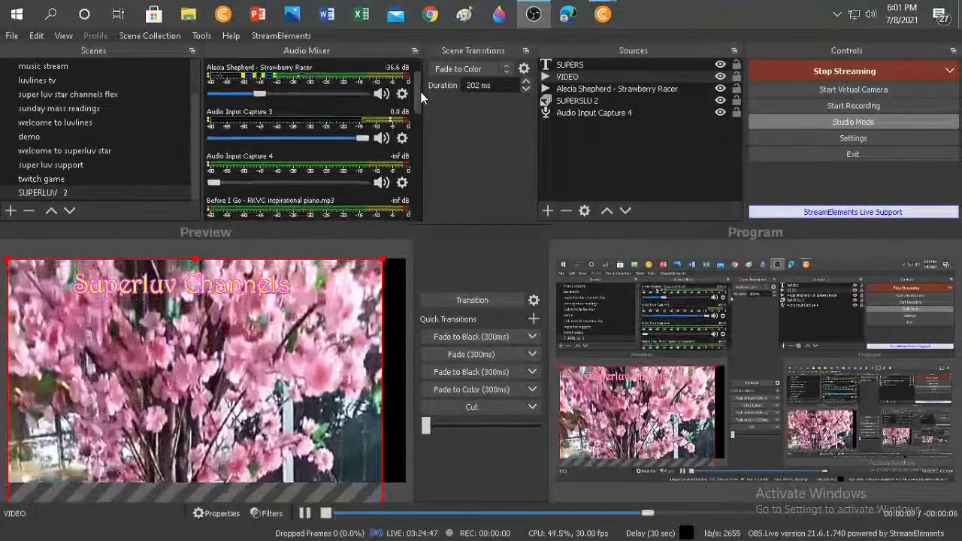
drag(421, 100, 420, 204)
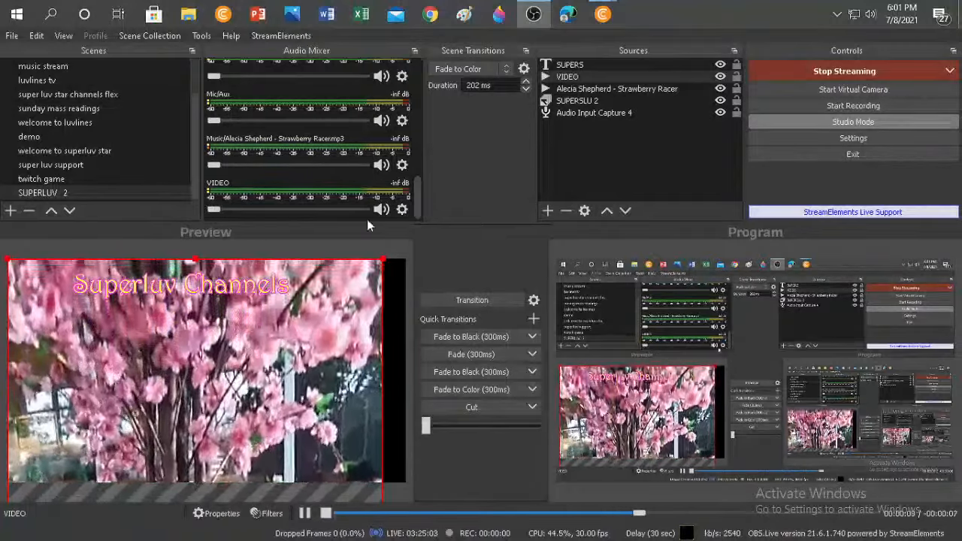
scroll(417, 203, up, 2)
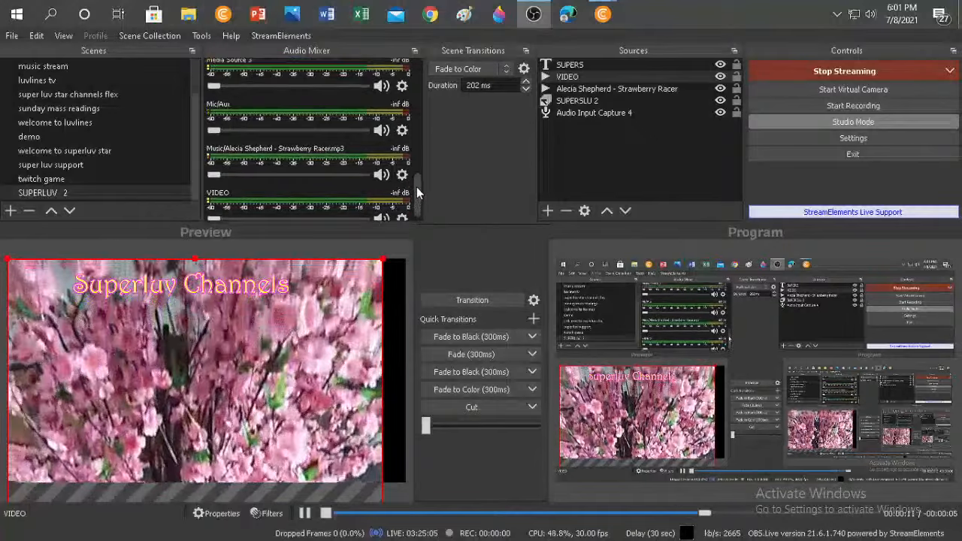
drag(418, 189, 420, 89)
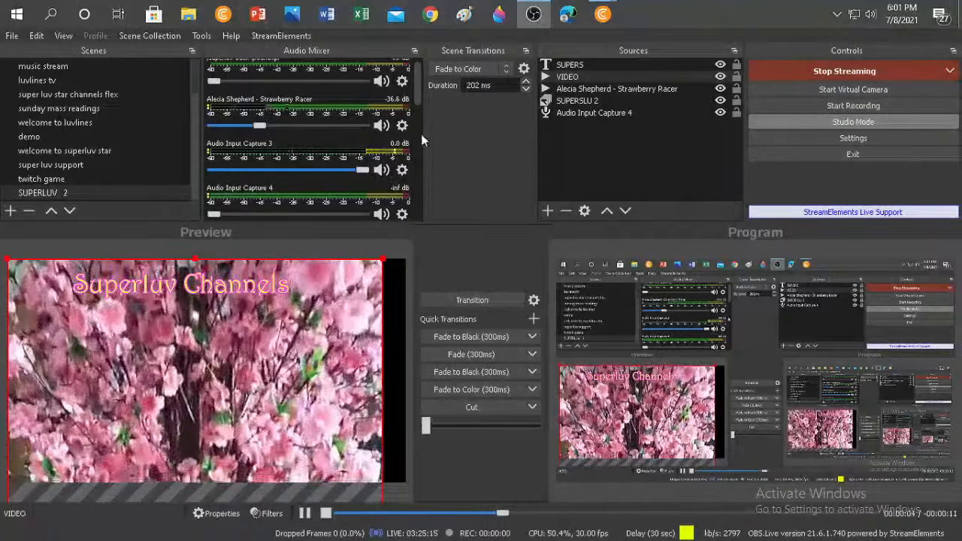
drag(421, 94, 426, 226)
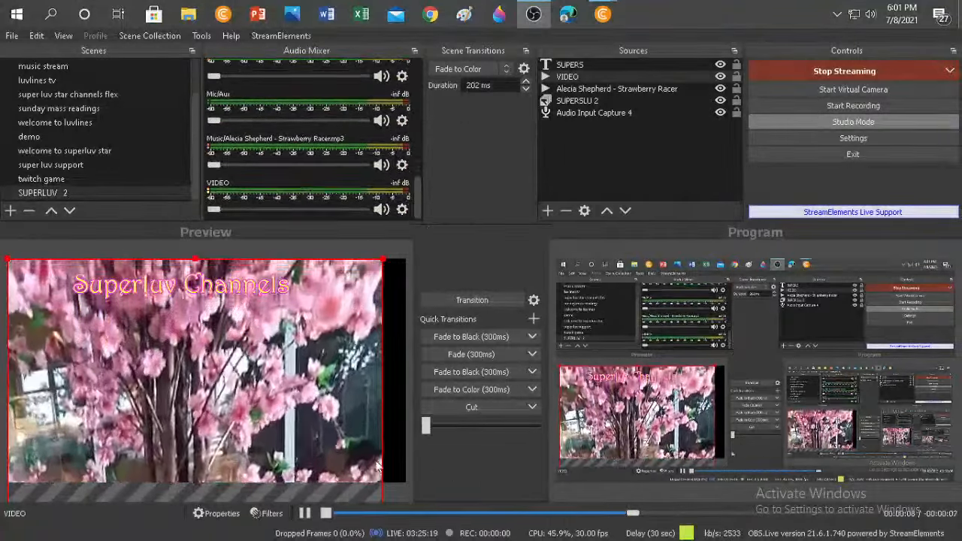
Shift the VIDEO source slightly right on the preview canvas and move it to the bottom of the source order
click(393, 248)
click(329, 373)
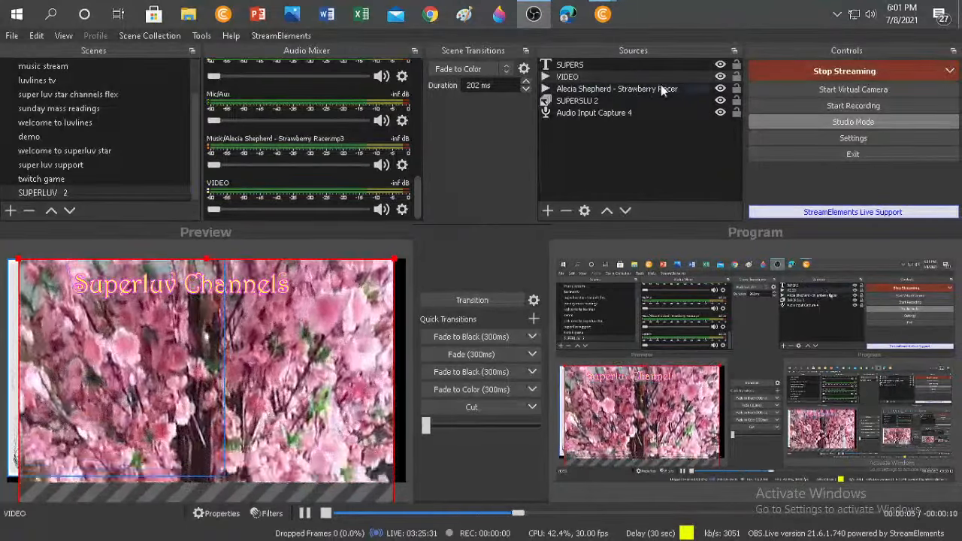
click(663, 77)
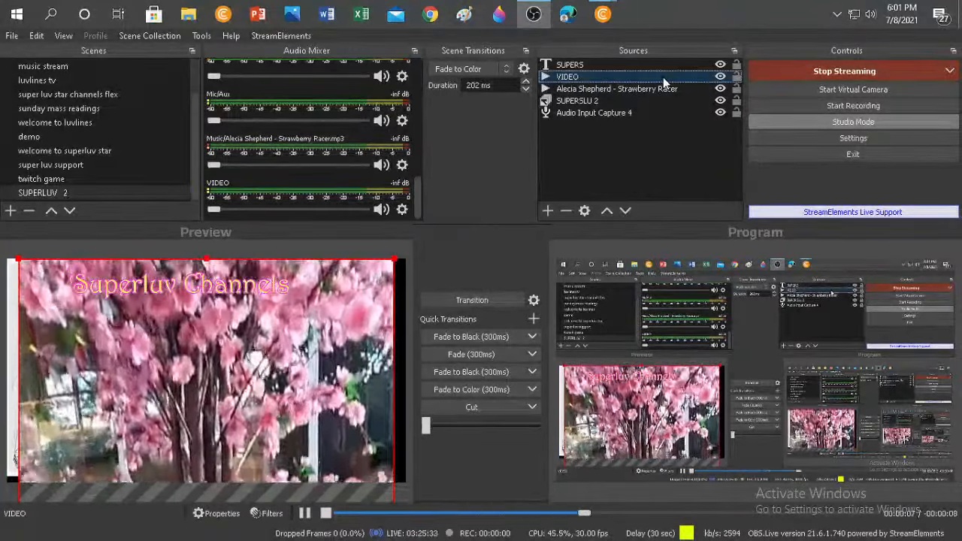
right_click(663, 76)
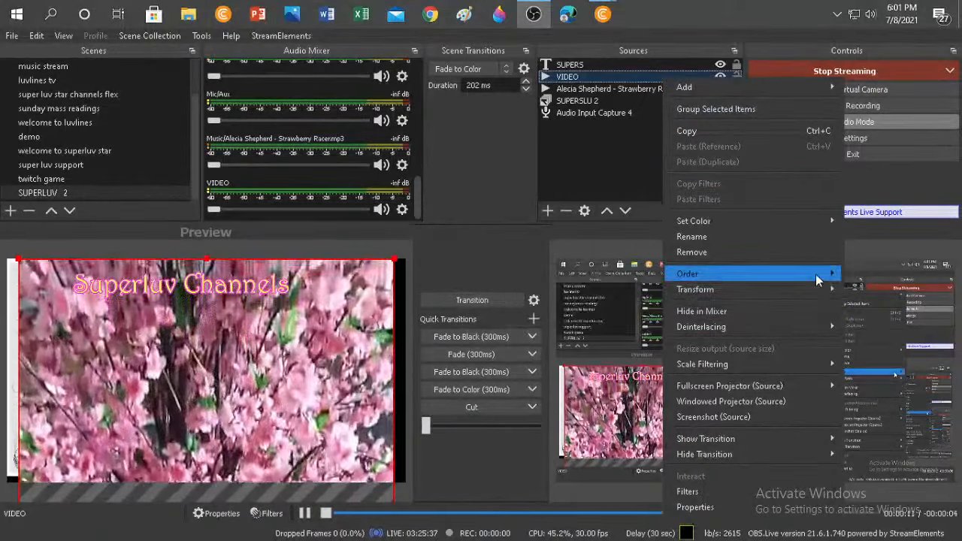
mouse_move(815, 274)
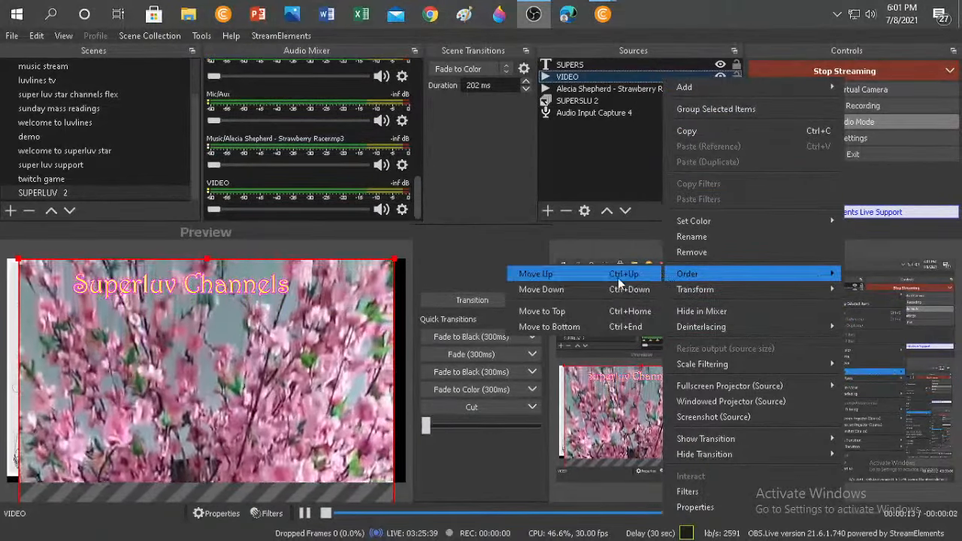
click(556, 327)
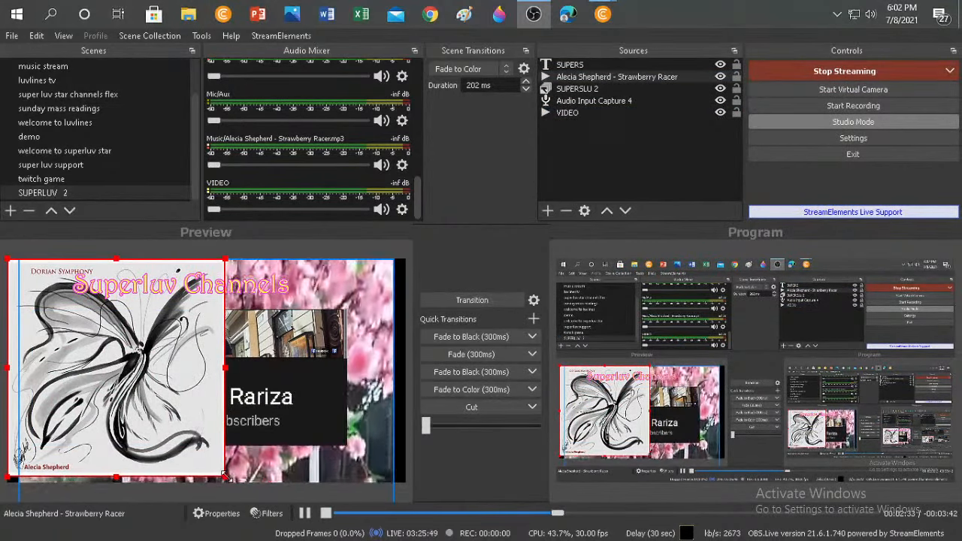
Shrink the Strawberry Racer cover art to a small thumbnail in the canvas's upper-left corner and move its source to the bottom of the order
drag(220, 469, 49, 297)
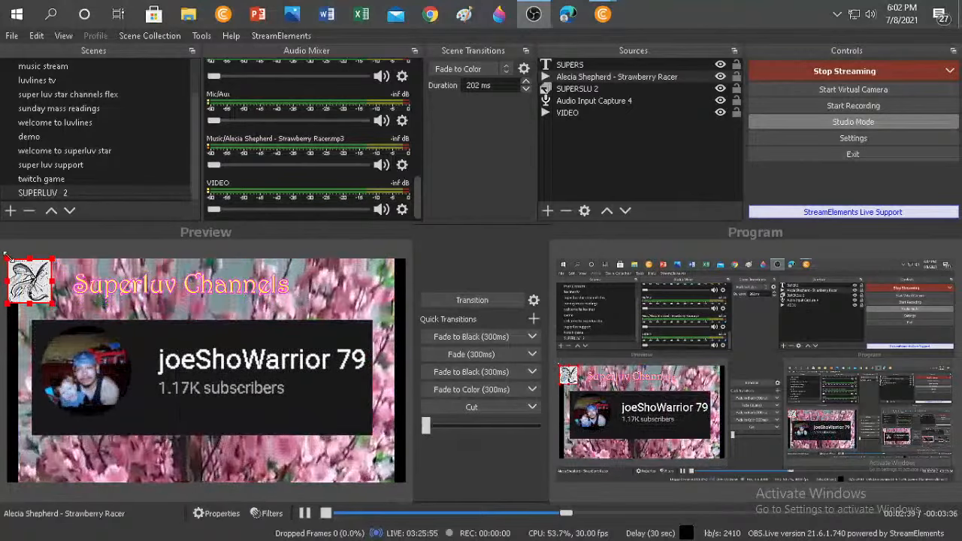
click(646, 76)
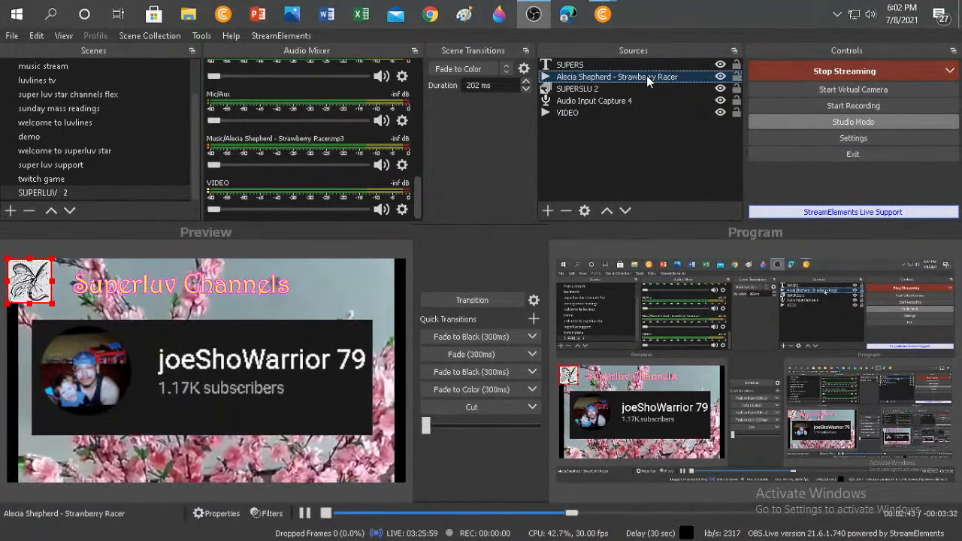
right_click(646, 75)
mouse_move(741, 278)
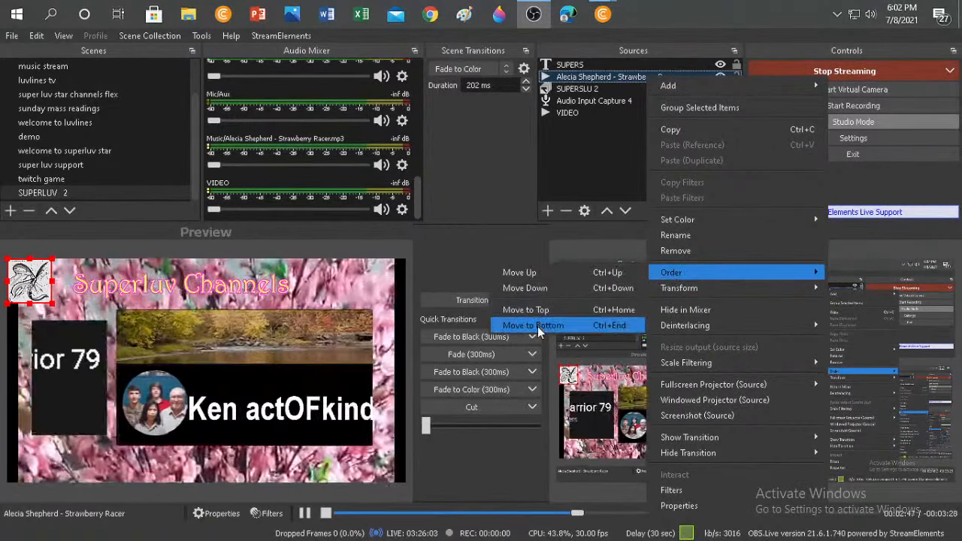
click(538, 326)
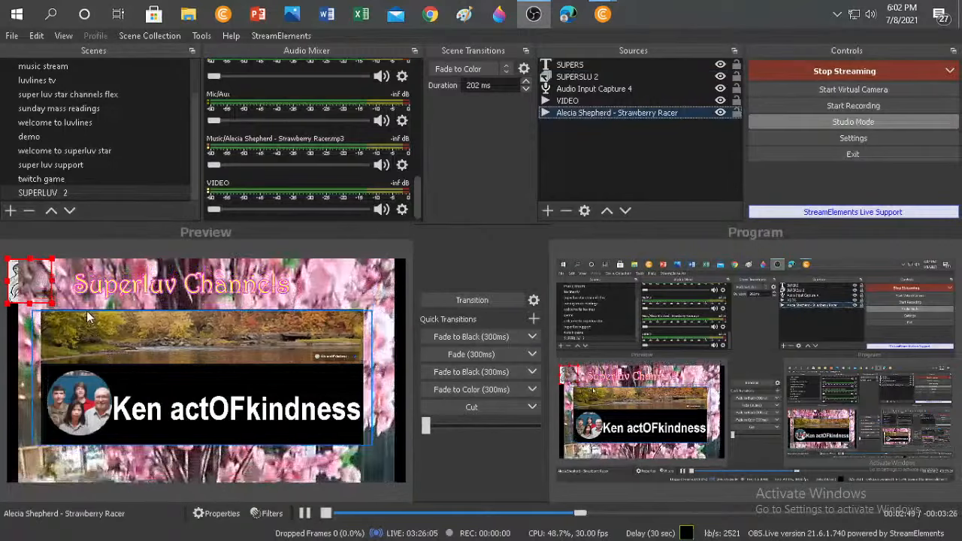
Lower the VIDEO source until its upper edge sits below the title, and tuck the Strawberry Racer cover art behind it
drag(15, 275, 27, 280)
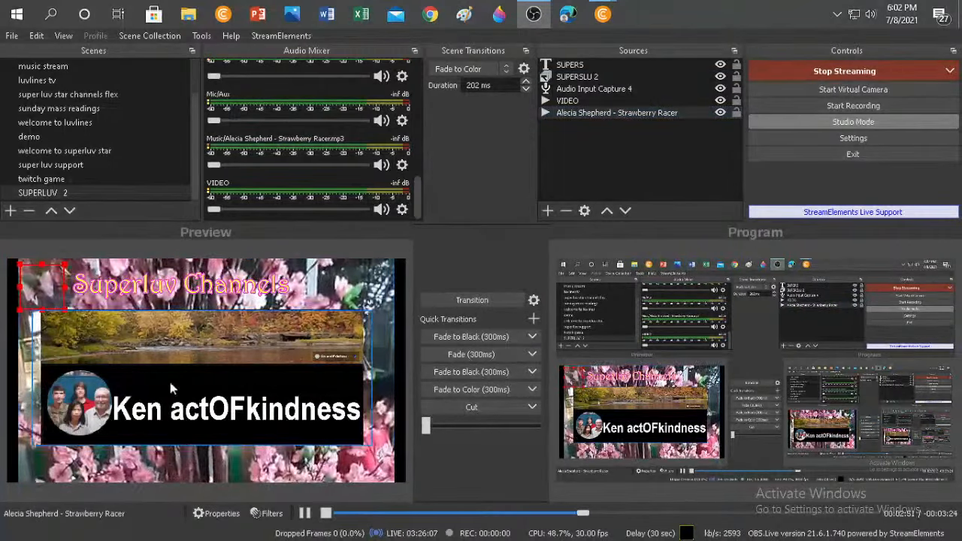
click(327, 420)
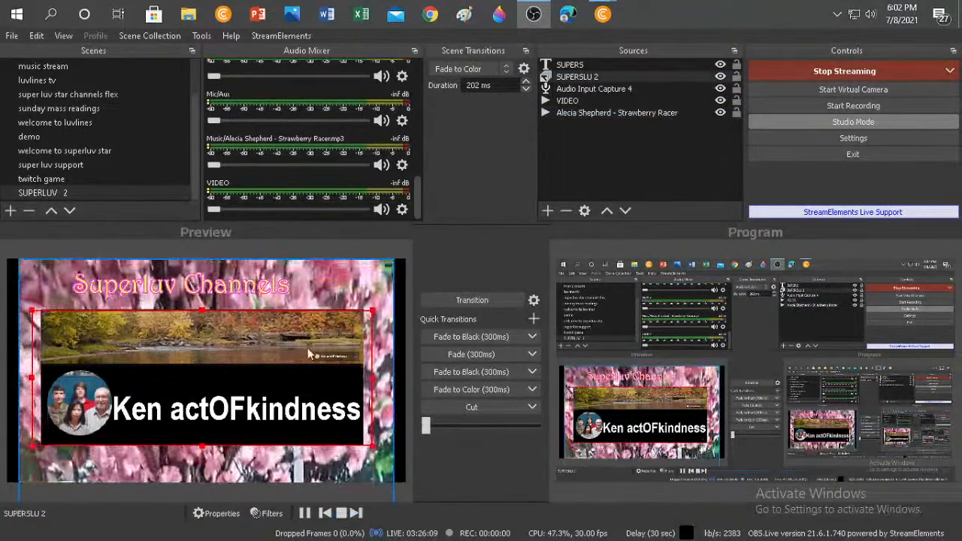
click(271, 284)
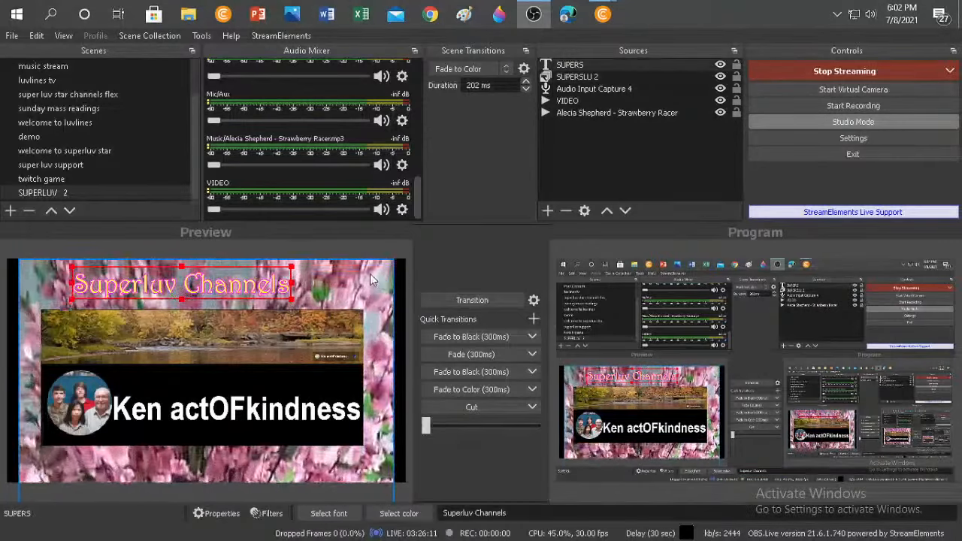
click(364, 328)
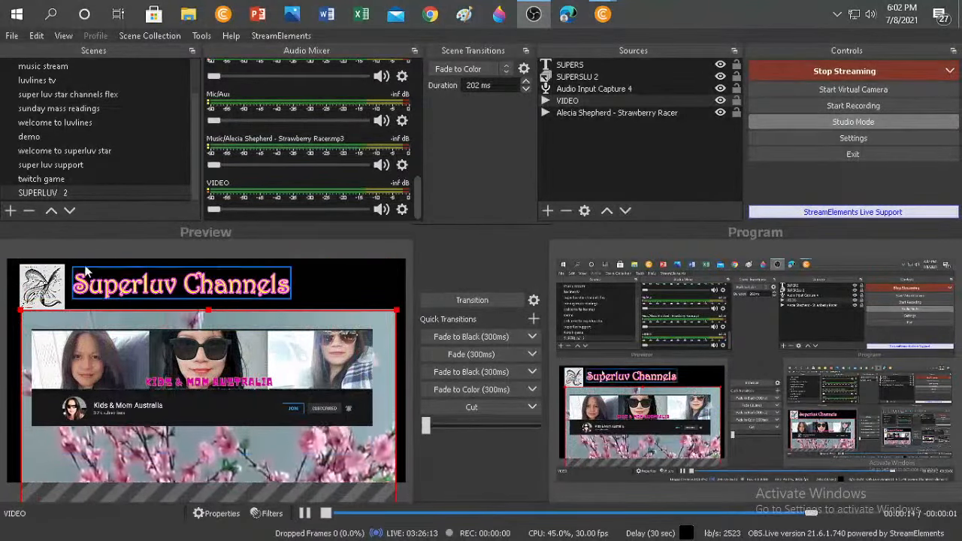
click(33, 275)
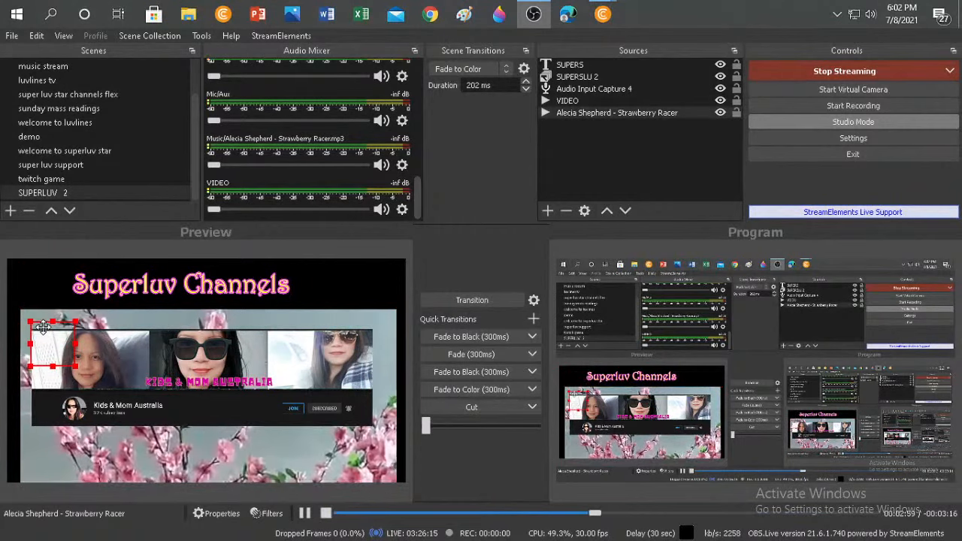
Enlarge the VIDEO source to nearly the full canvas width and move the SUPERSLU 2 slideshow down so it sits within the video area
click(389, 334)
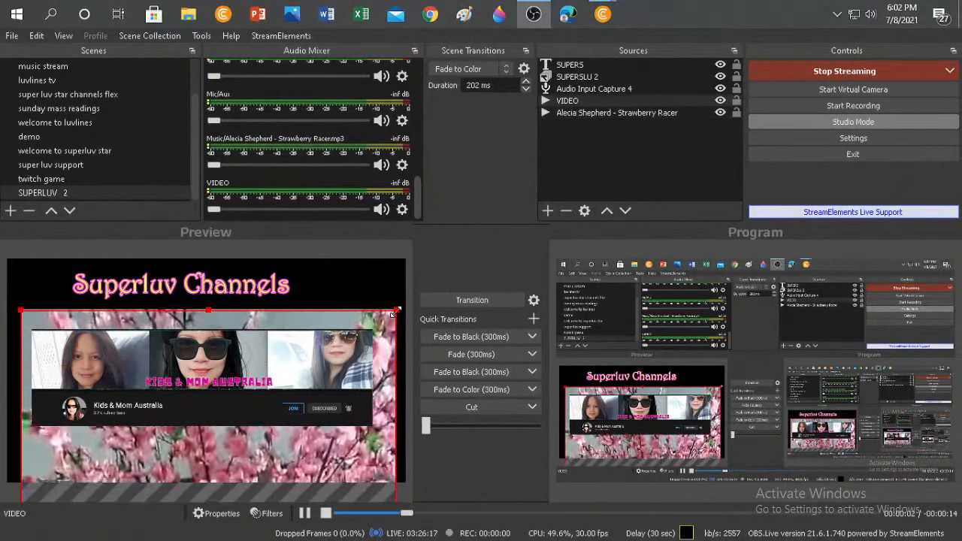
drag(397, 311, 379, 330)
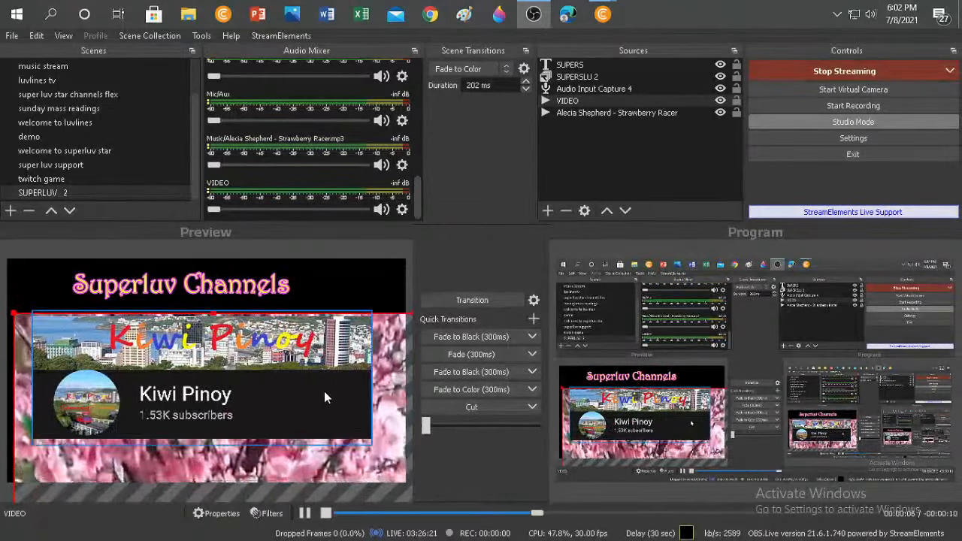
click(323, 391)
drag(328, 412, 329, 419)
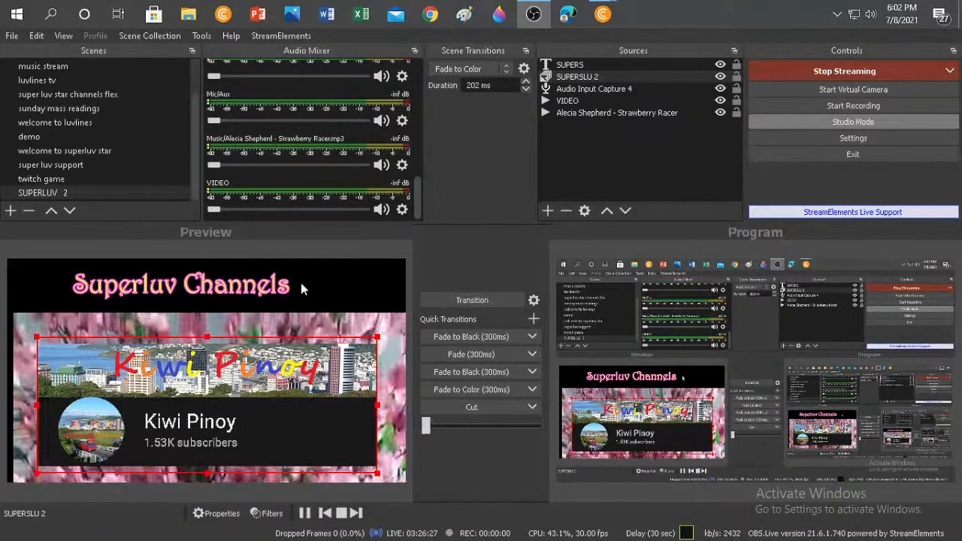
Enlarge the "Superluv Channels" title slightly from its lower-right corner
click(281, 286)
drag(291, 300, 298, 304)
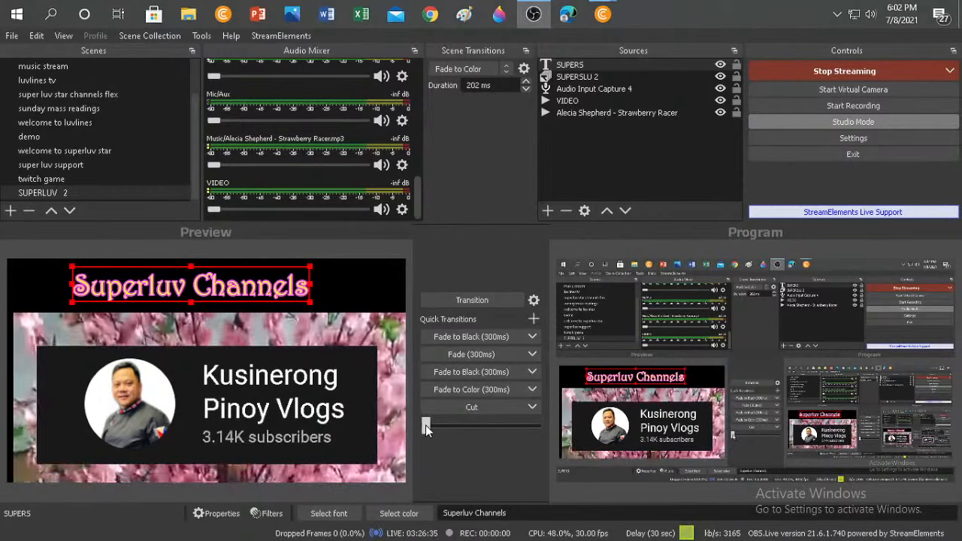
Manually transition the SUPERLUV 2 scene from the preview to the program output
drag(427, 428, 443, 426)
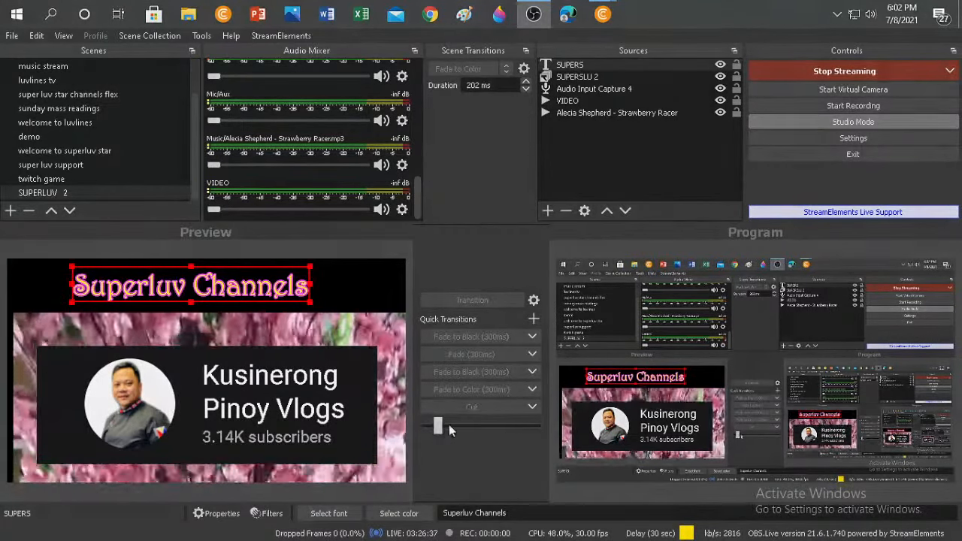